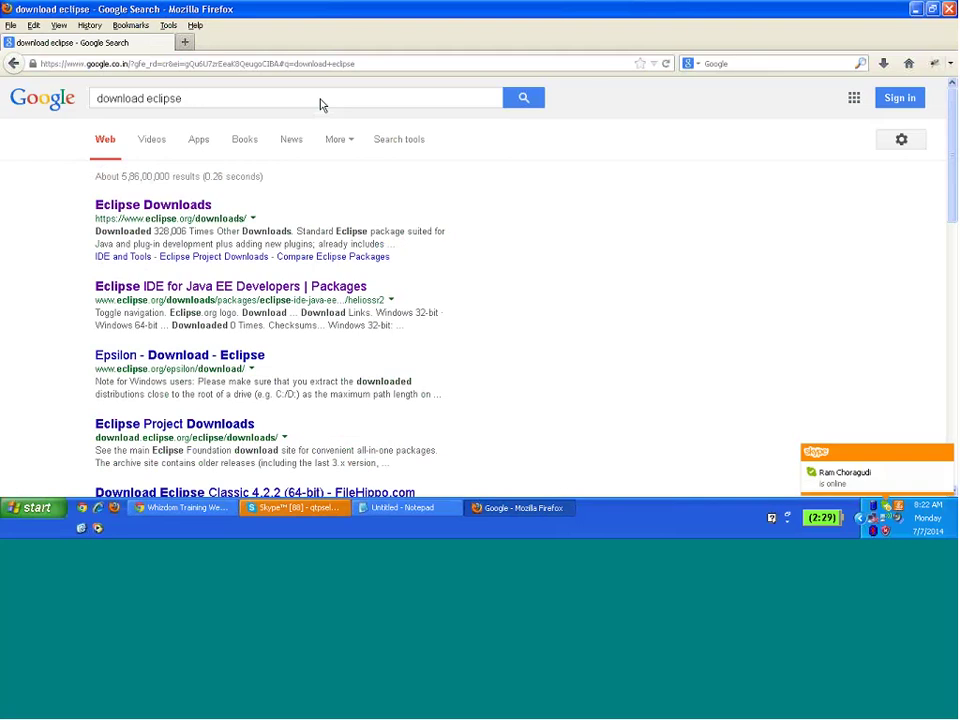
Open the Eclipse Downloads search result and highlight the Eclipse IDE for Java EE Developers package
click(195, 207)
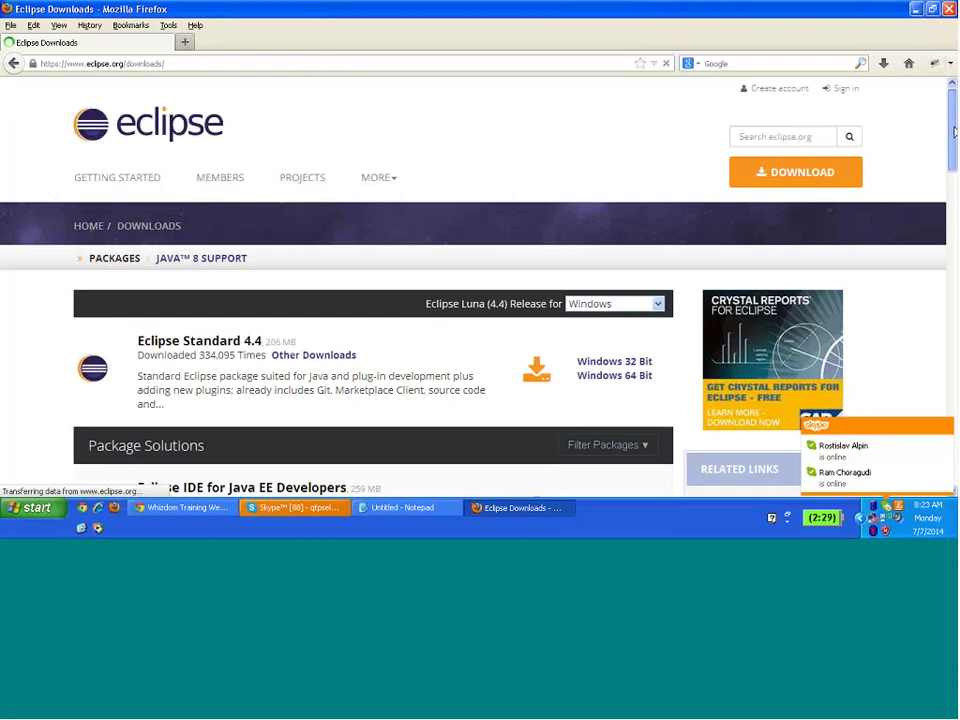
scroll(633, 152, down, 3)
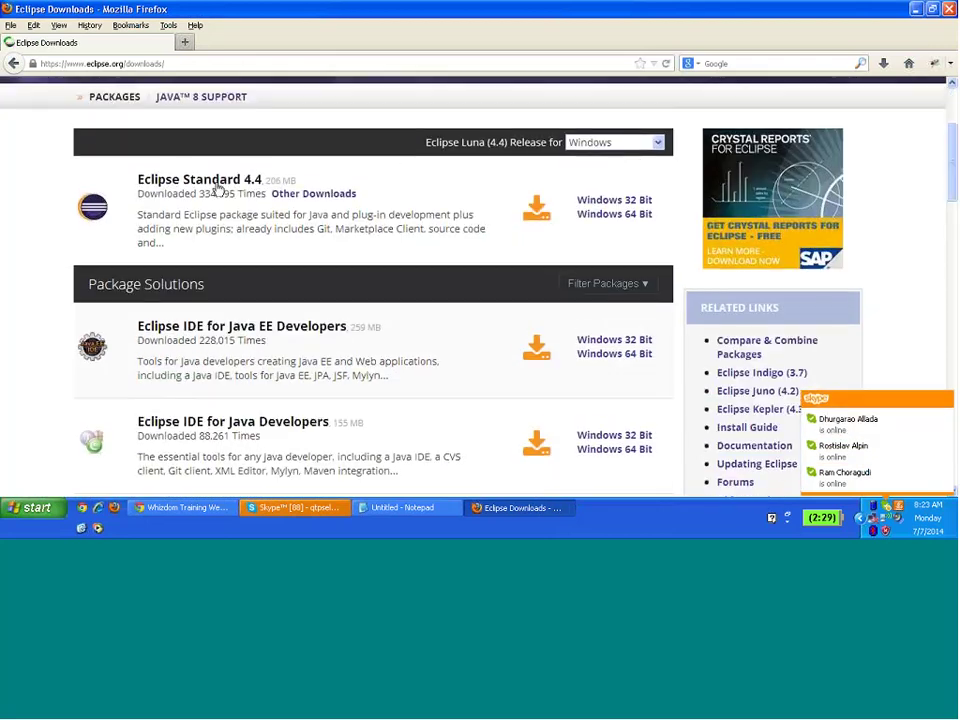
triple_click(375, 322)
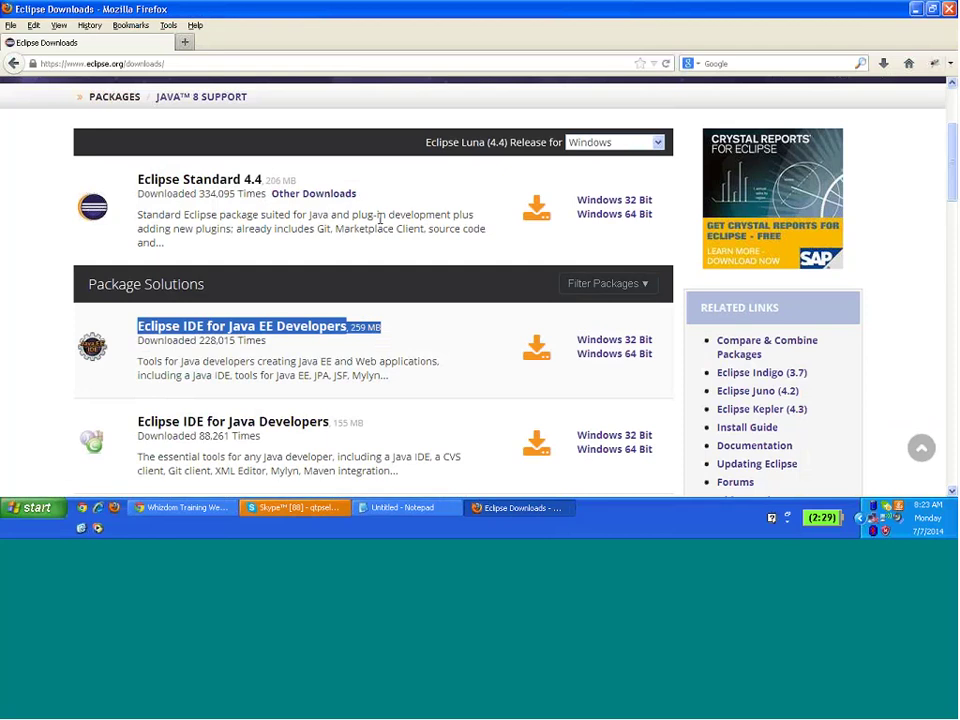
Switch to Skype, reply "ur not in audio conf" and "join it" in the open chat, and return to the Eclipse downloads page in Firefox
click(285, 517)
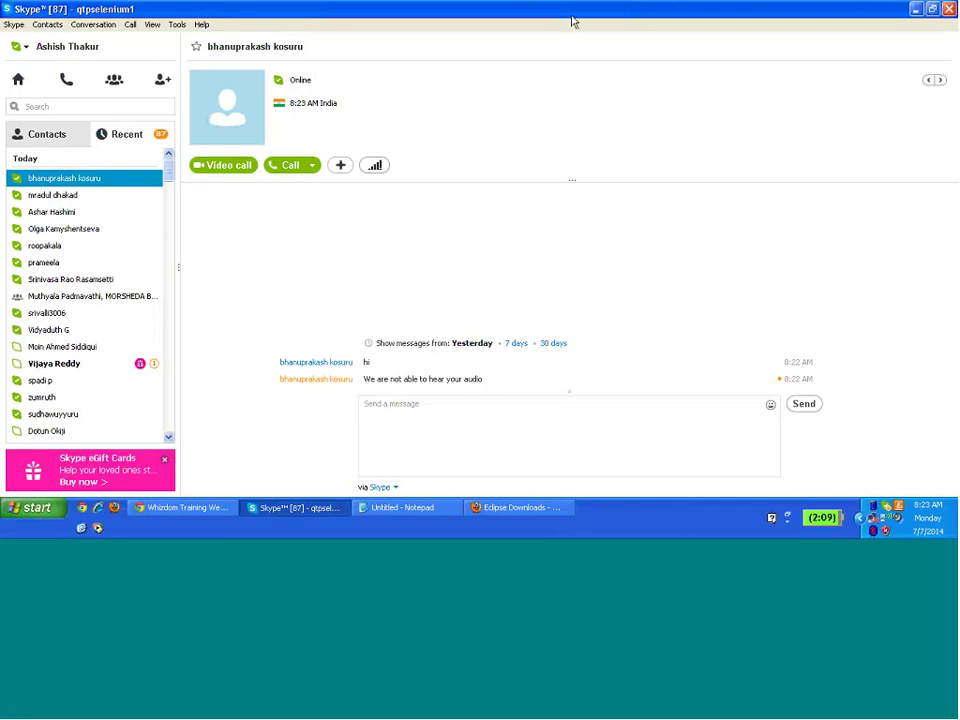
click(856, 184)
text(ur)
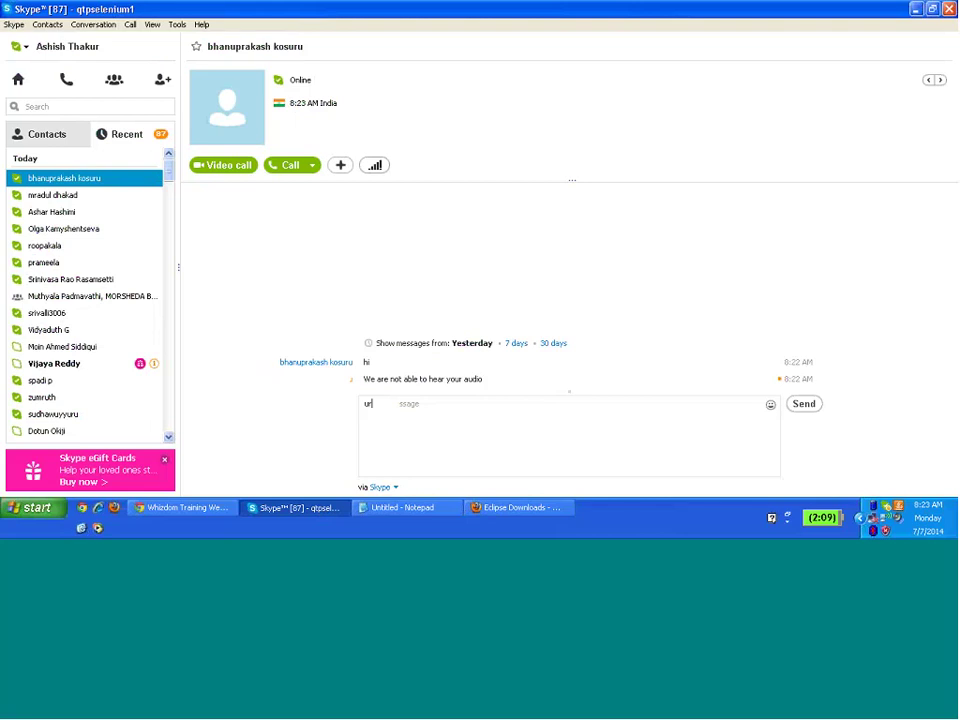
text( not in audio conf)
key(Return)
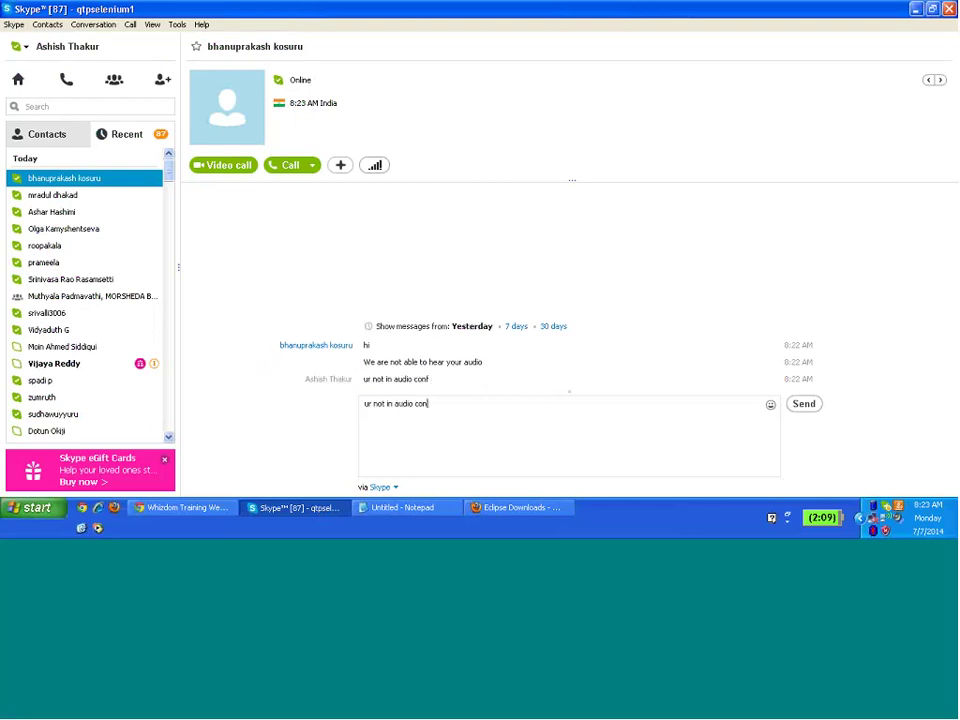
text(jon it)
key(Return)
key(alt+Tab)
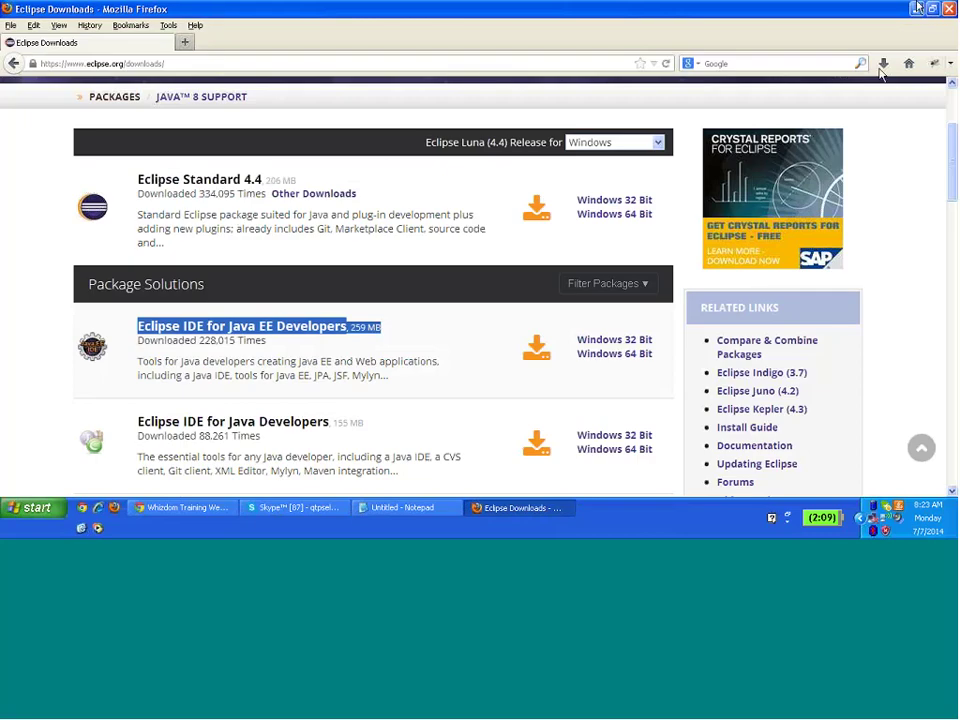
drag(953, 186, 953, 151)
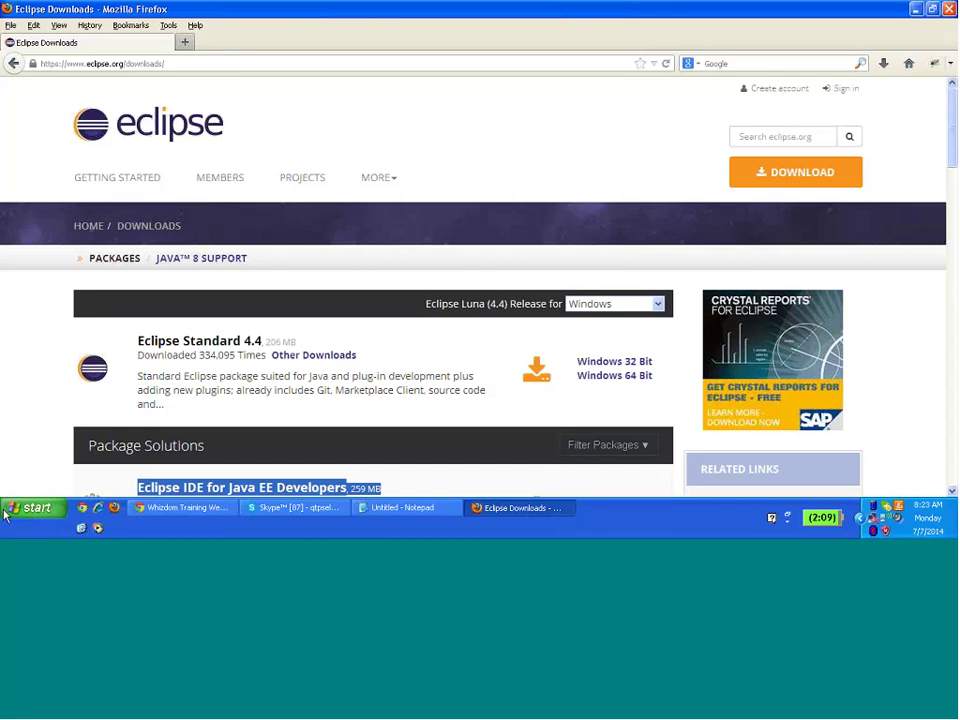
key(super)
click(184, 277)
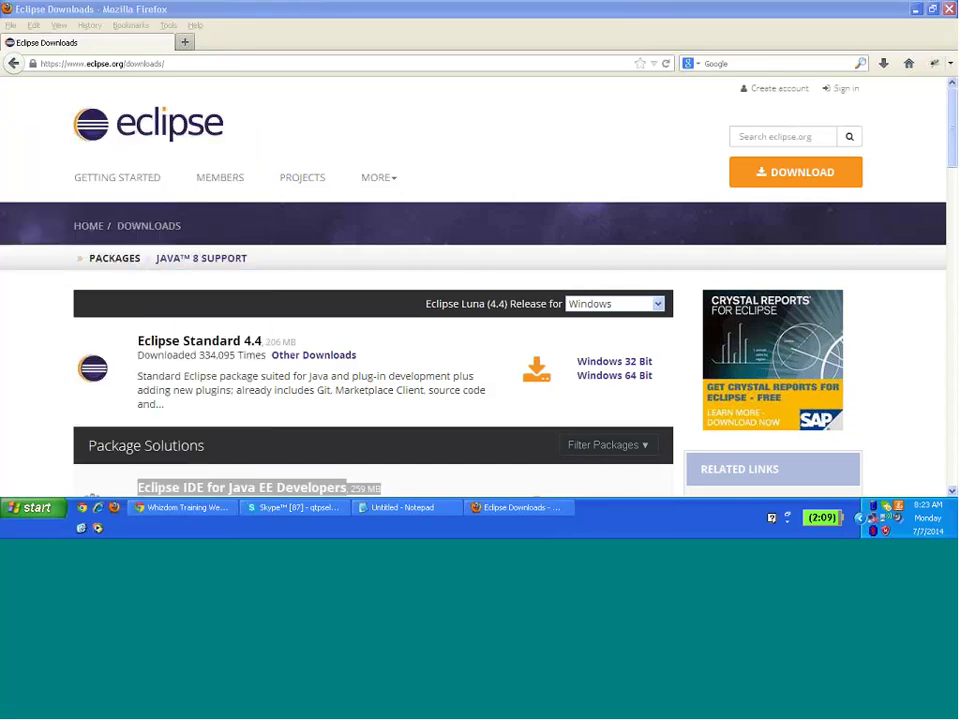
double_click(347, 104)
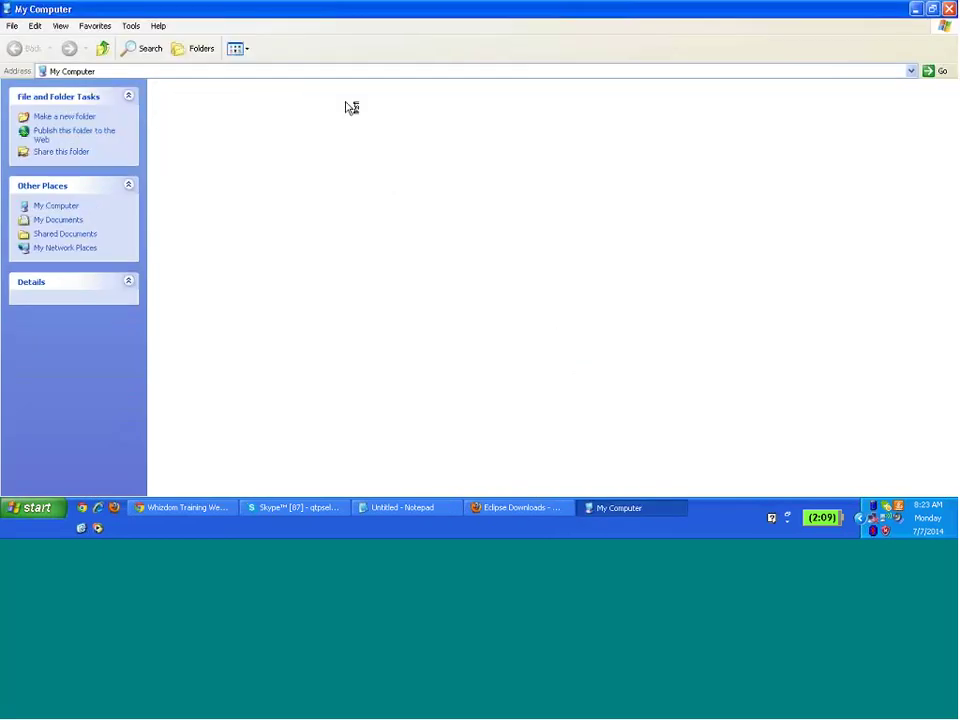
double_click(323, 98)
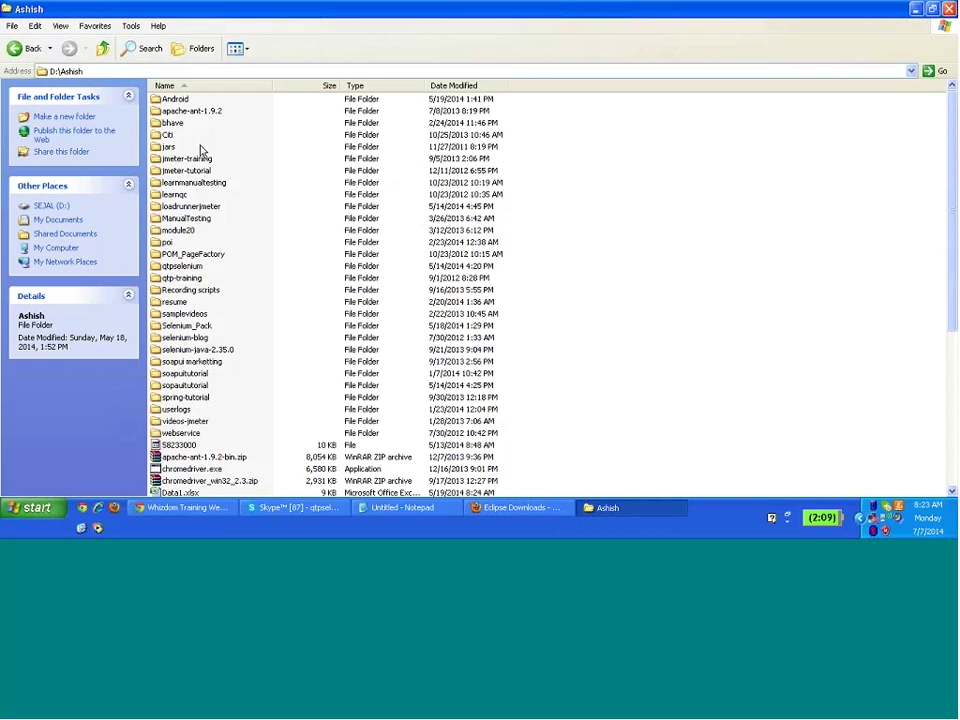
click(188, 171)
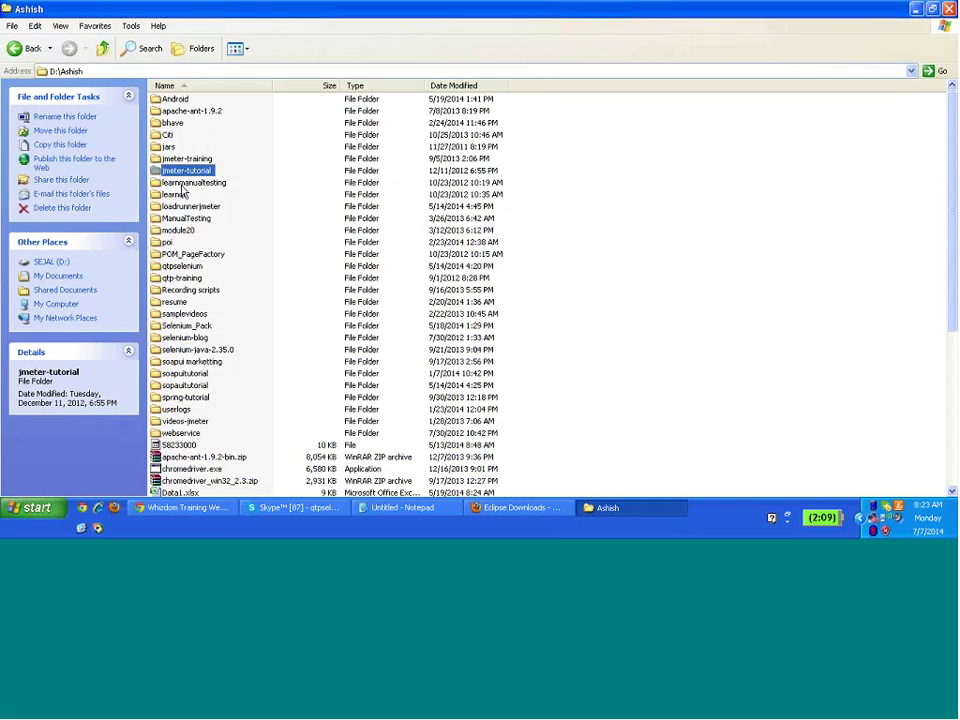
click(172, 122)
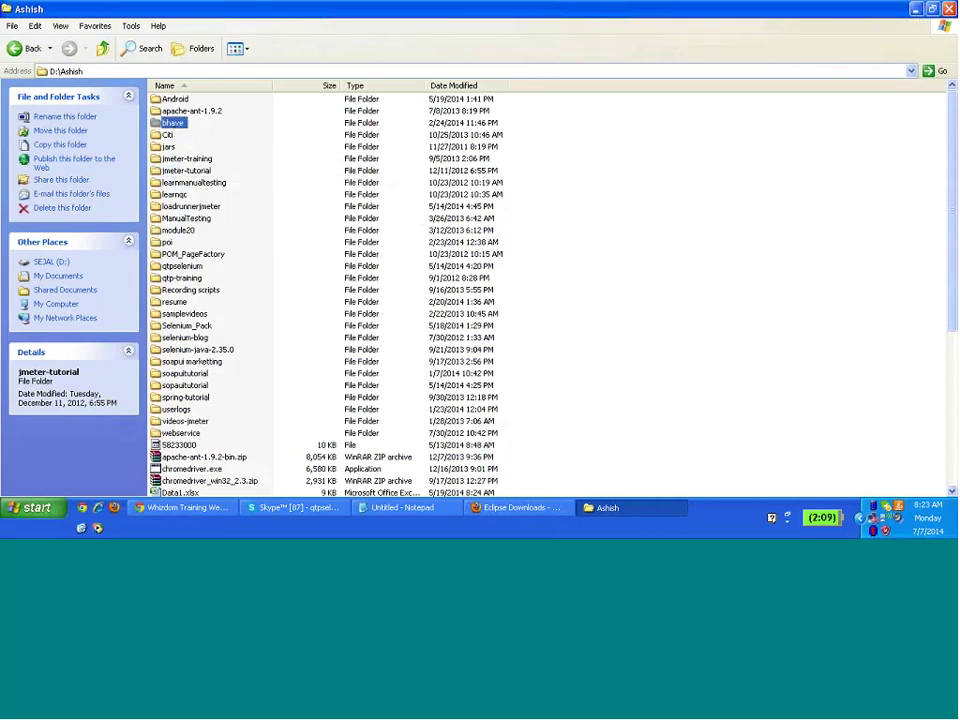
right_click(258, 526)
key(Escape)
Show the desktop, open the properties of the eclipse.exe shortcut and copy the parent folder path from its target
key(super+d)
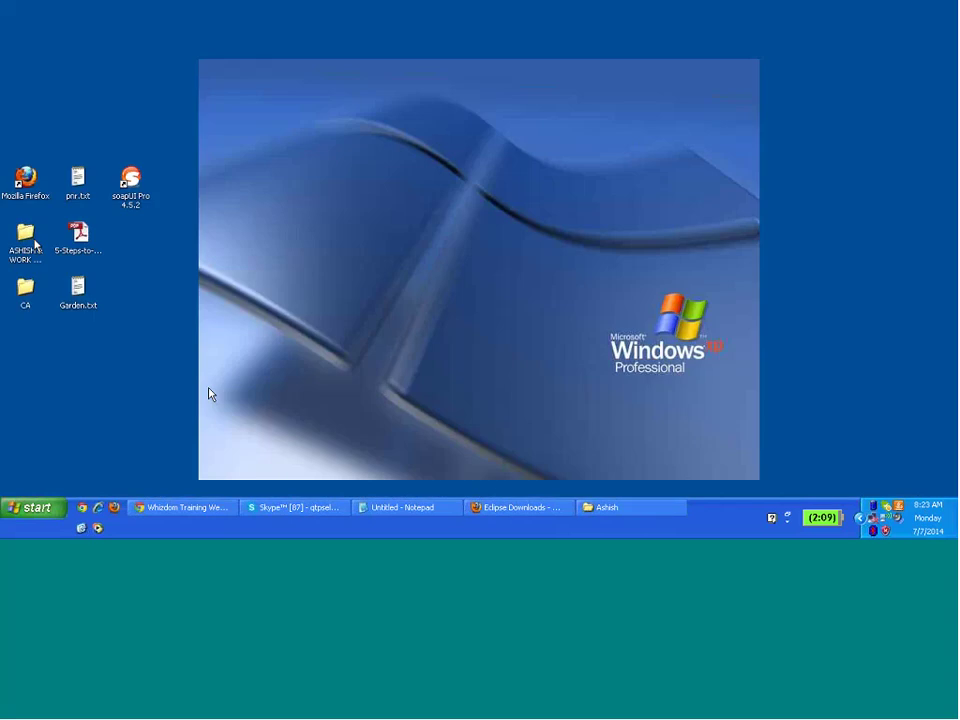
right_click(68, 411)
click(98, 400)
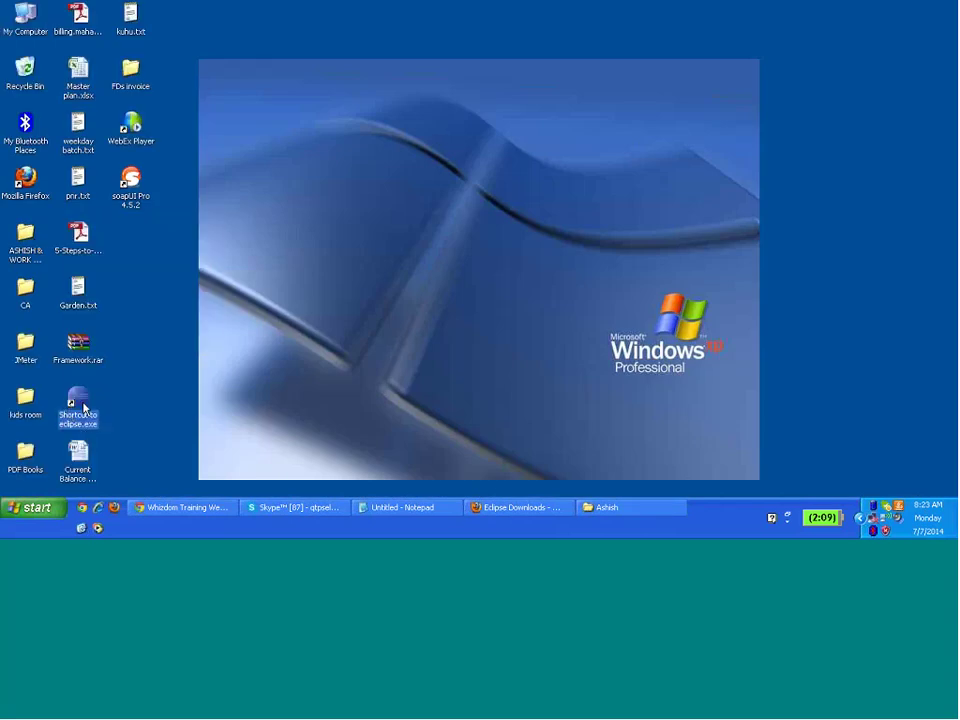
click(230, 262)
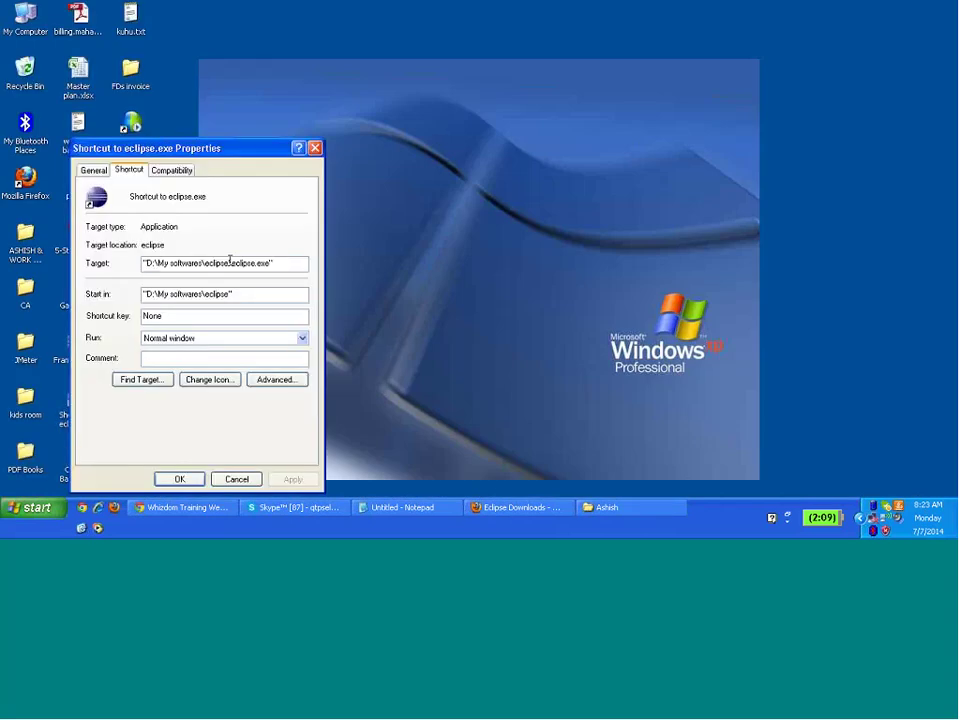
drag(208, 262, 145, 262)
key(ctrl+c)
Open the folder D:\My softwares\ through Run using the copied path, trimming any surplus characters
click(36, 507)
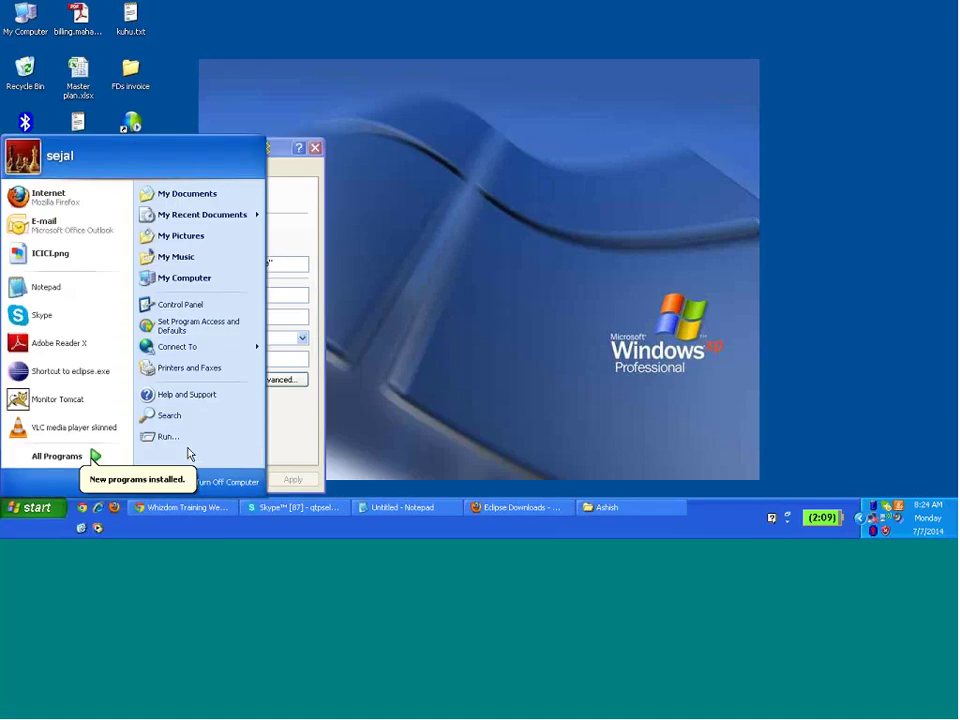
click(187, 444)
key(ctrl+v)
key(Return)
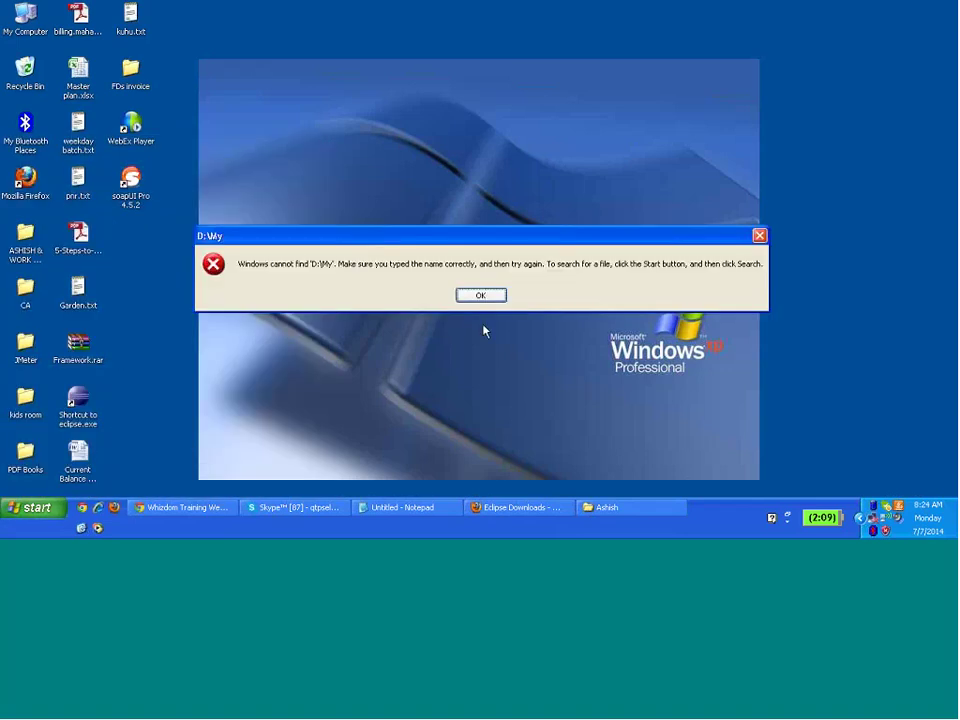
key(Return)
click(177, 432)
key(BackSpace)
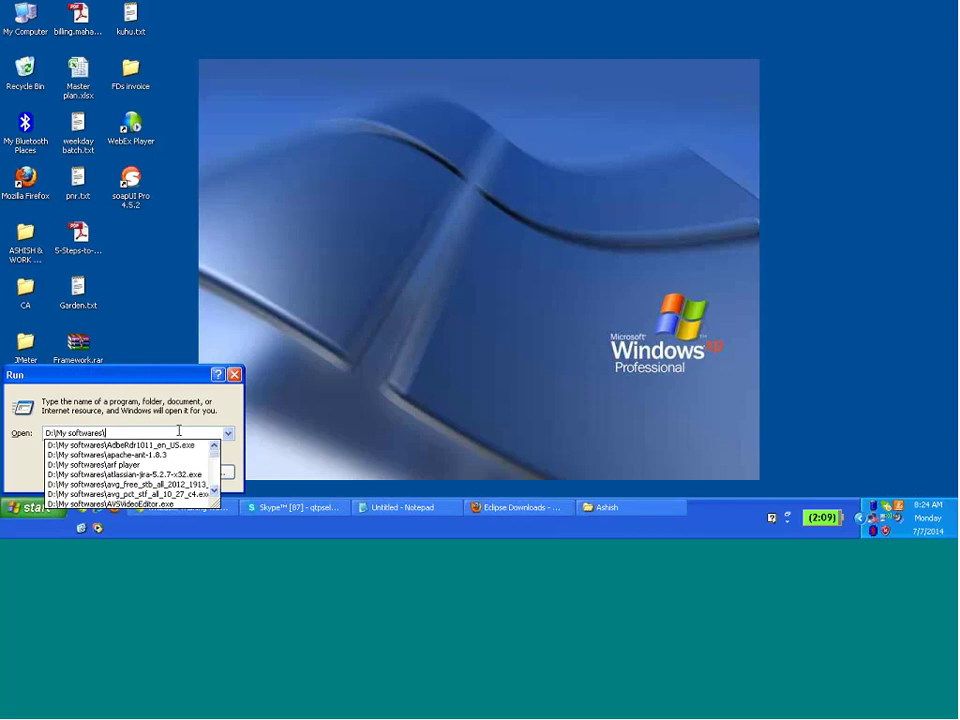
key(Return)
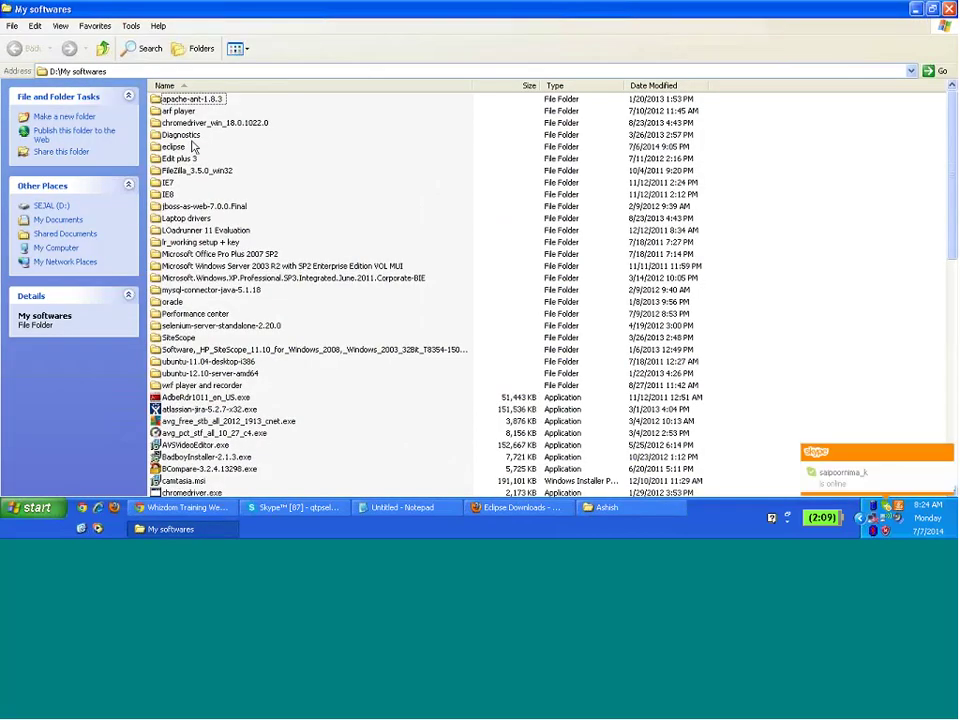
Open the eclipse folder inside My softwares and launch eclipse.exe
click(165, 147)
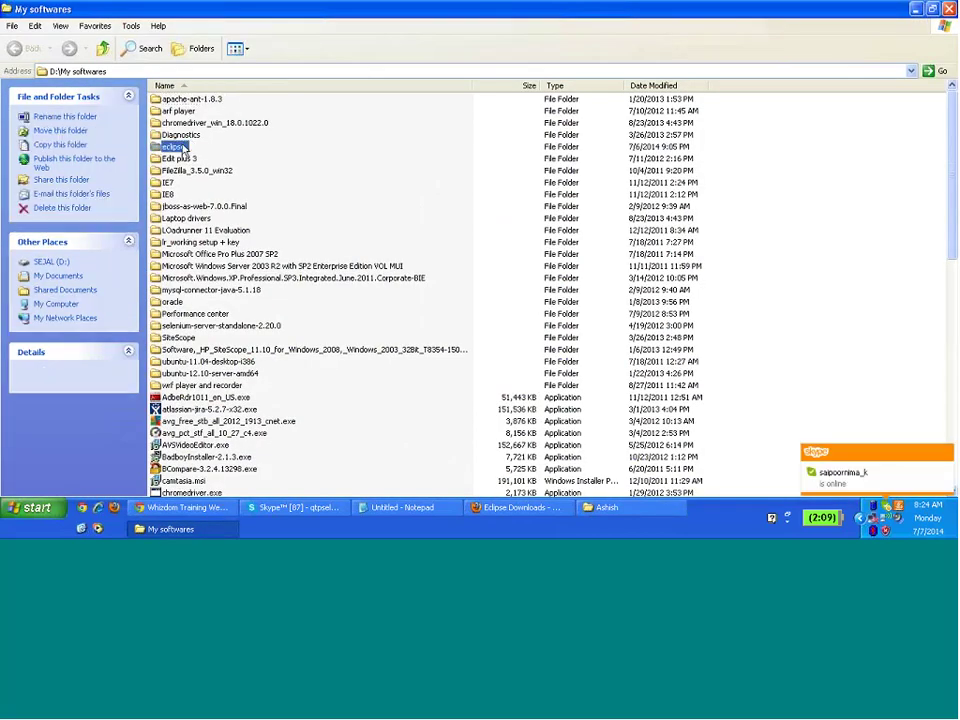
double_click(158, 148)
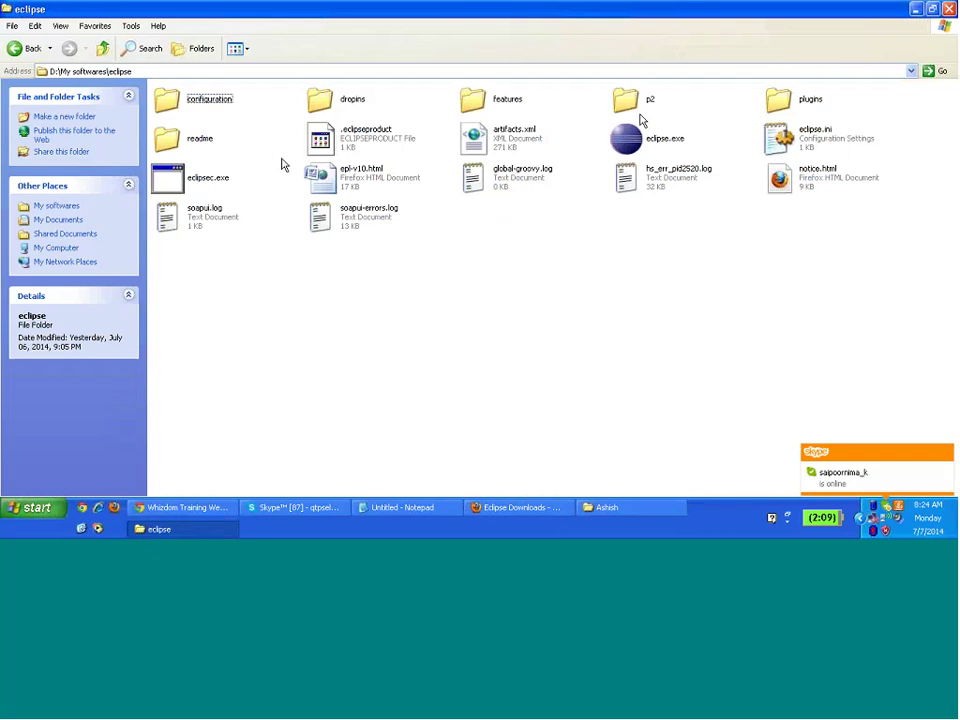
click(642, 137)
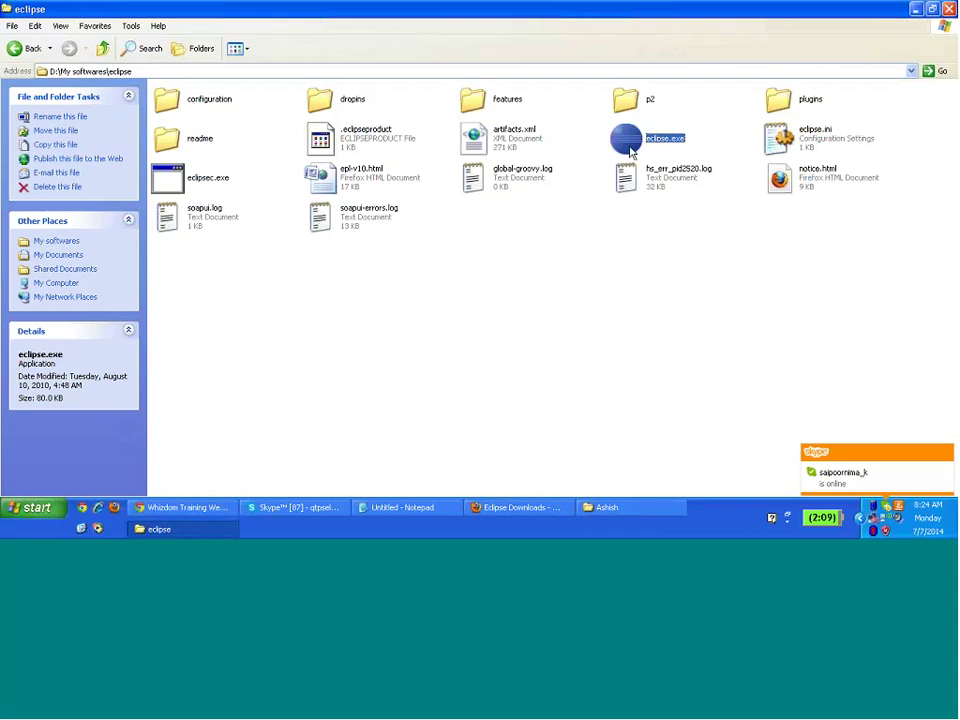
double_click(628, 142)
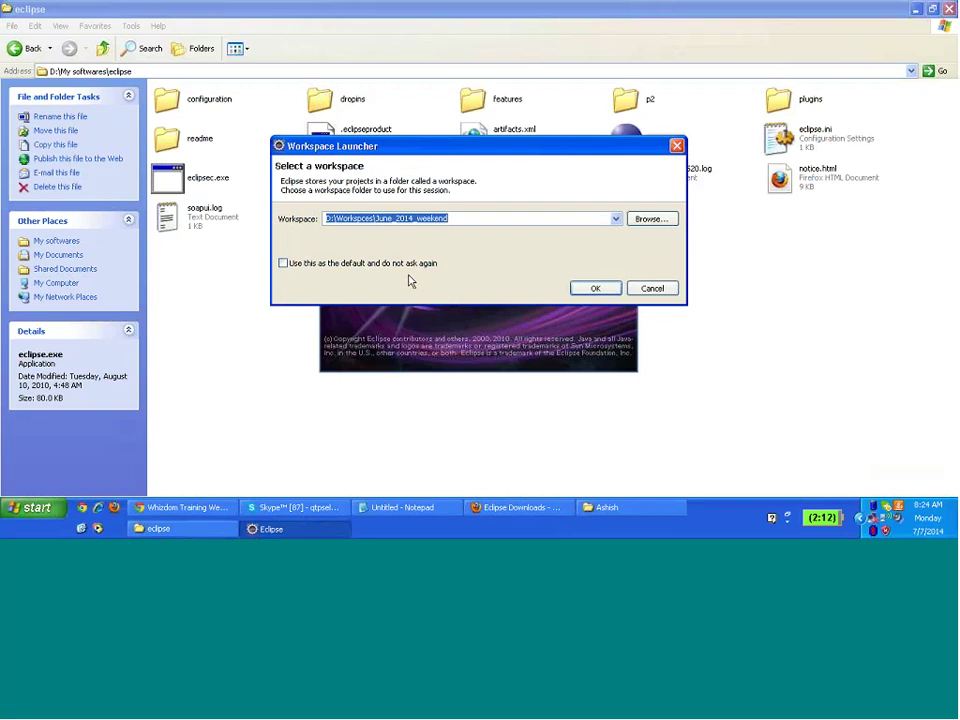
Set the workspace path to D:\Workspces\July_WeekDay_2014 and start Eclipse with it
click(454, 217)
double_click(454, 217)
click(454, 217)
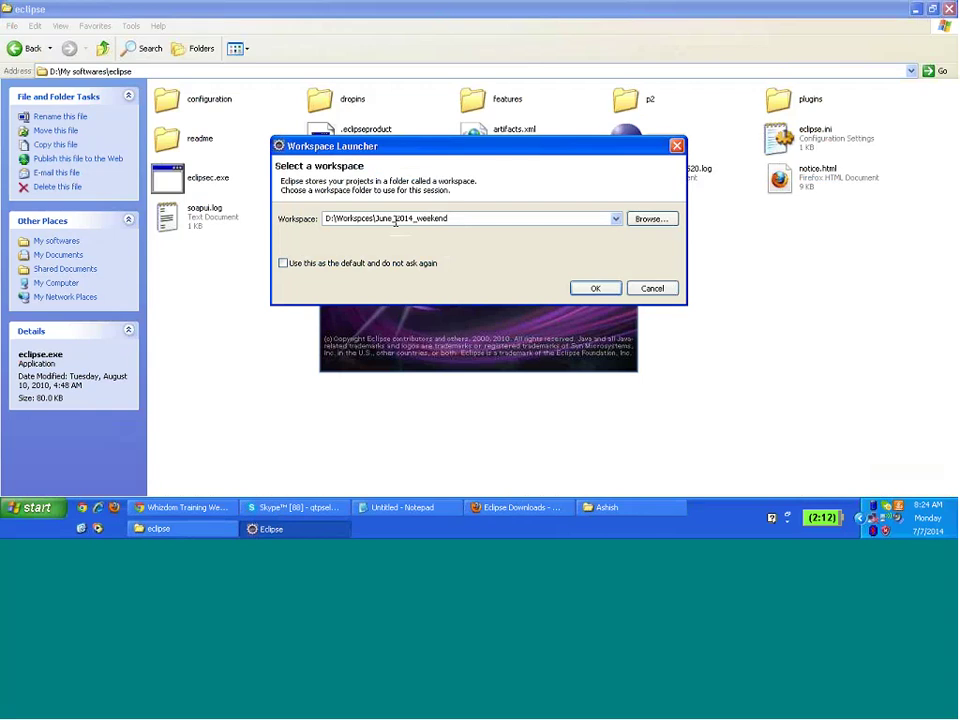
double_click(453, 217)
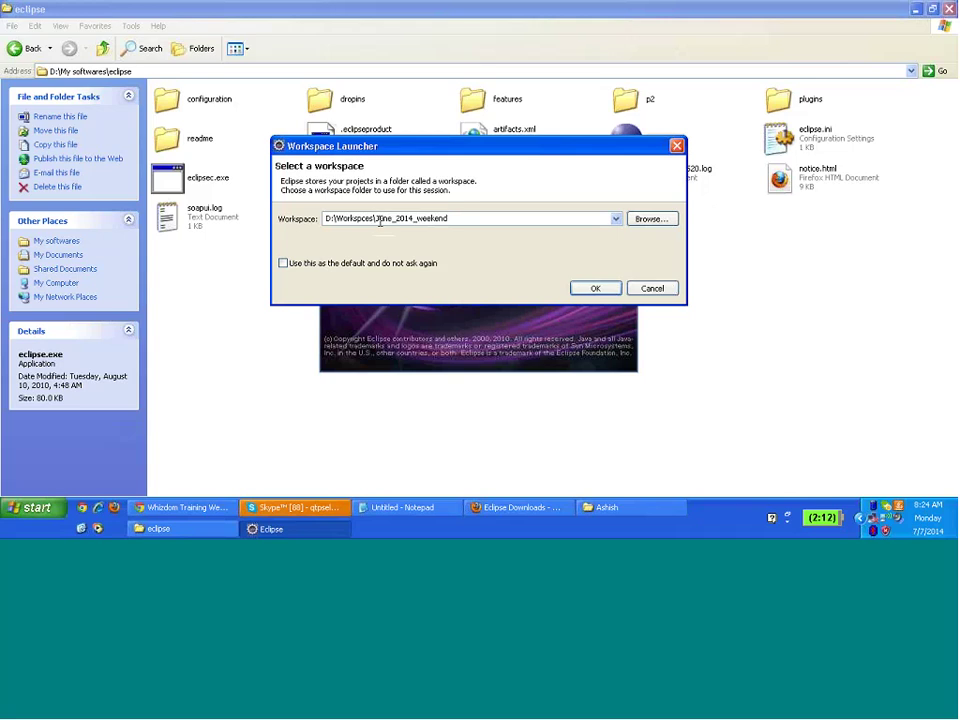
drag(380, 218, 606, 235)
key(BackSpace)
text(uly_WeekDay_2014)
click(609, 289)
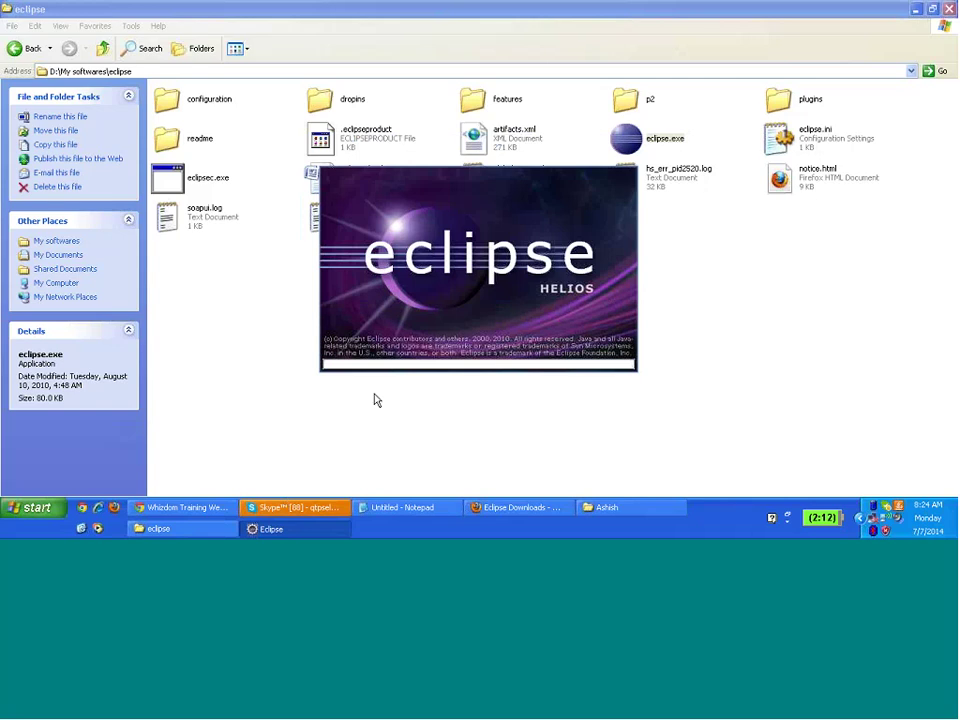
Check the new Skype chat message, return to Eclipse and maximize its window
click(303, 508)
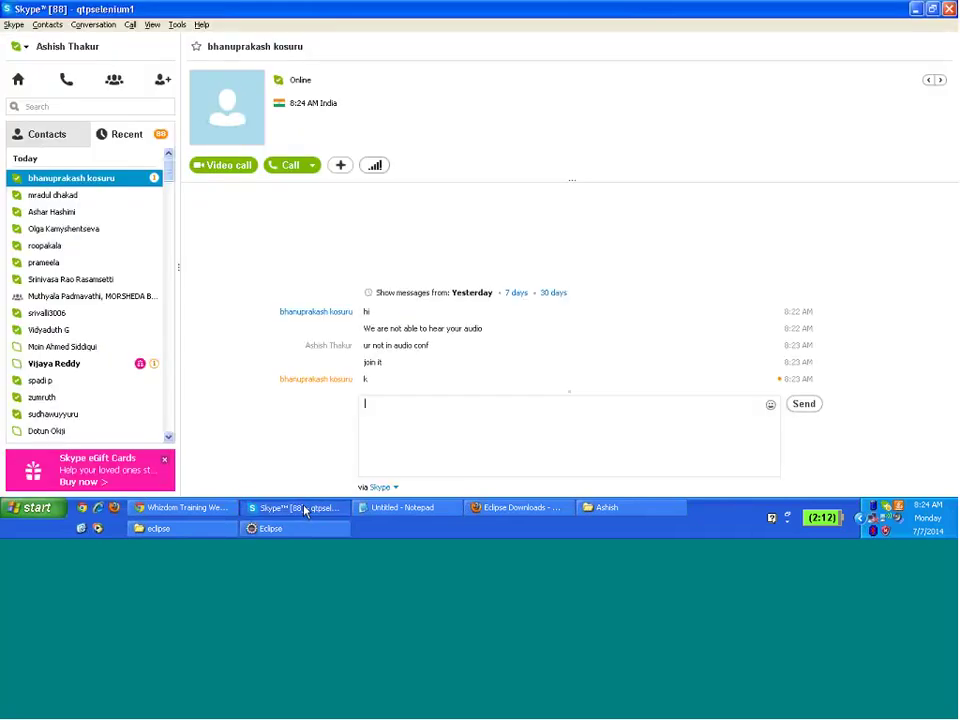
click(303, 508)
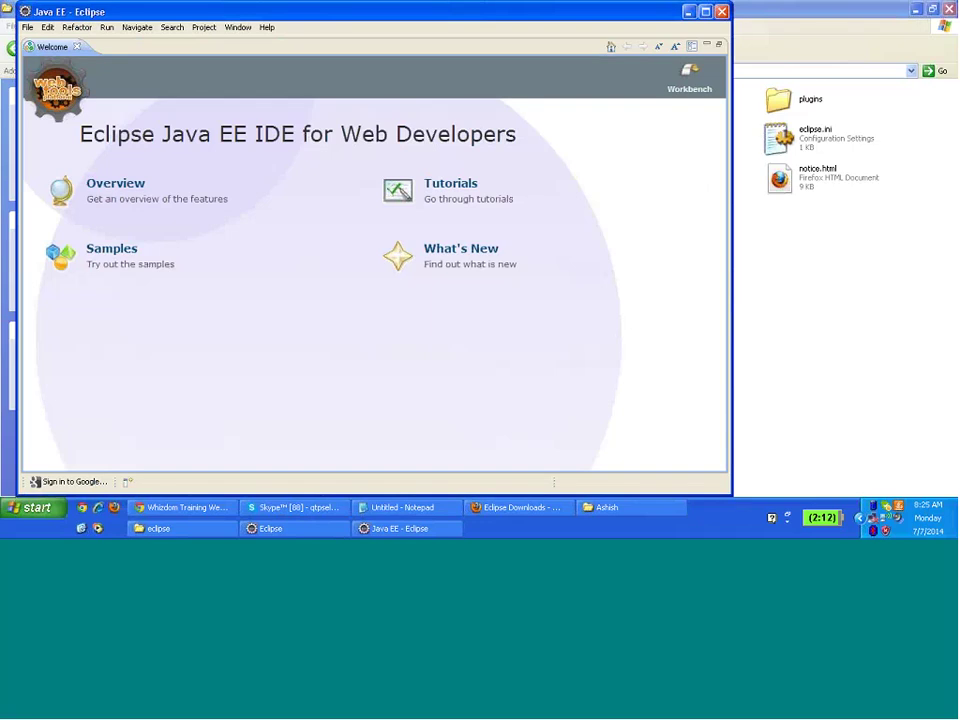
click(705, 11)
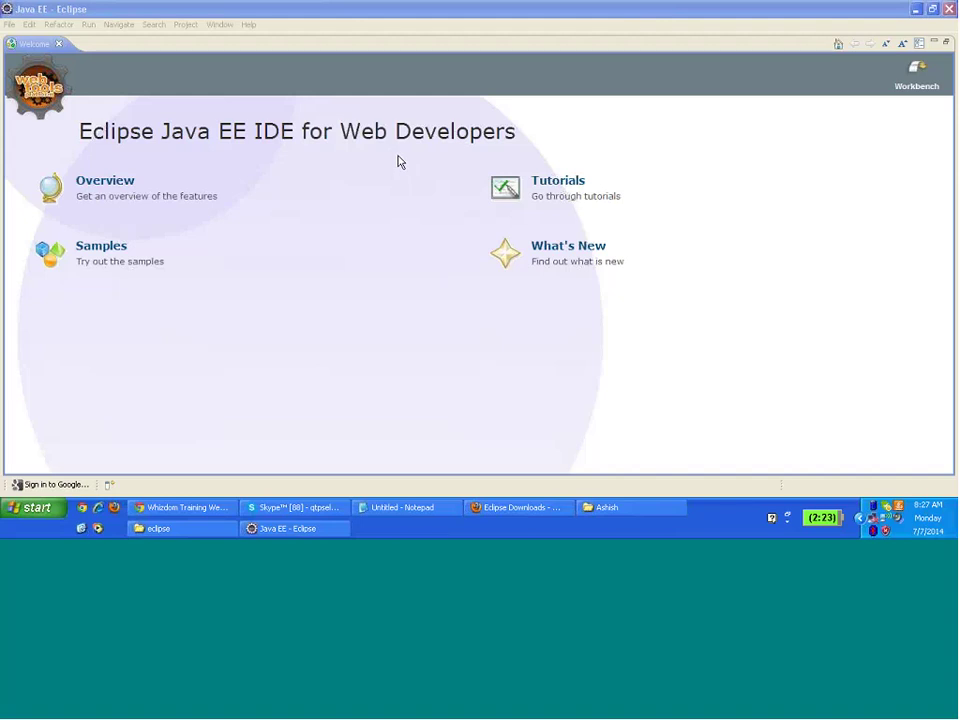
Switch to Firefox and open the website seleniumhq.org
click(513, 512)
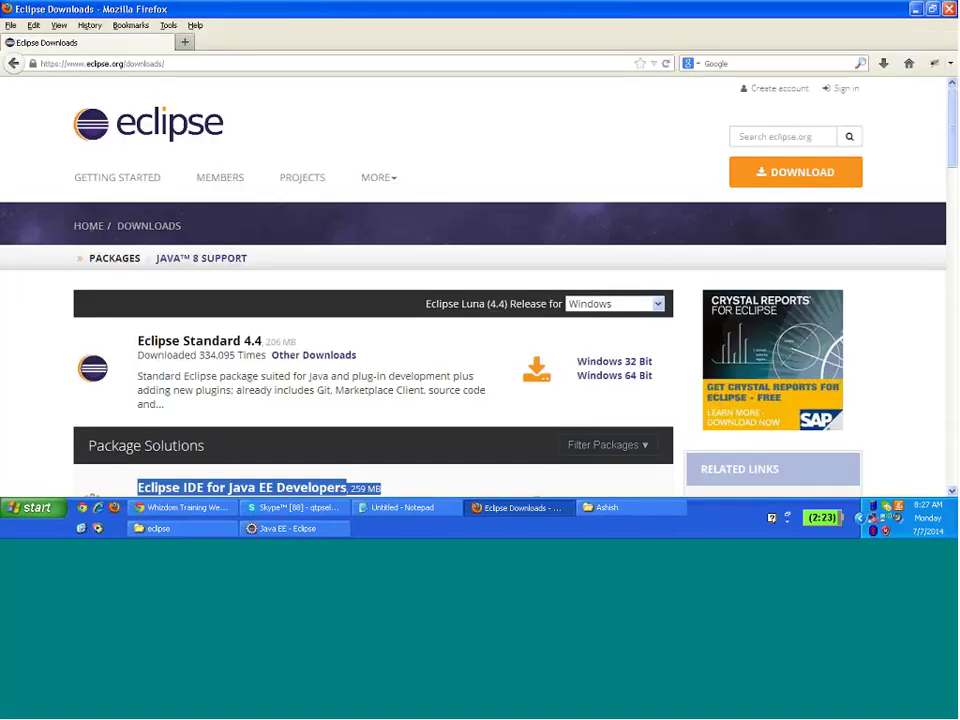
click(350, 62)
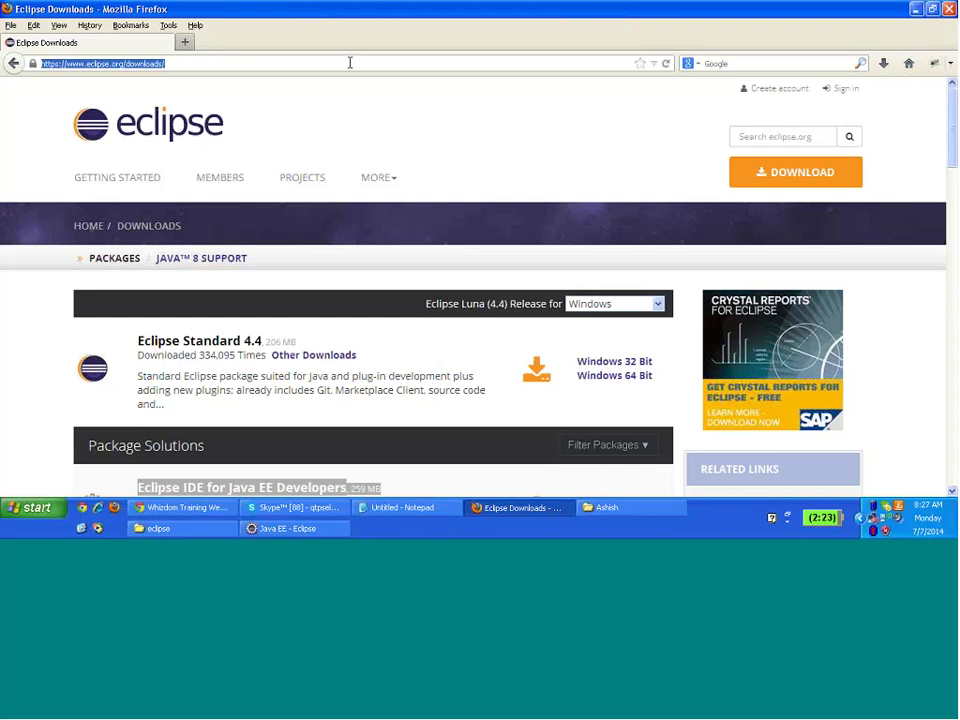
text(s)
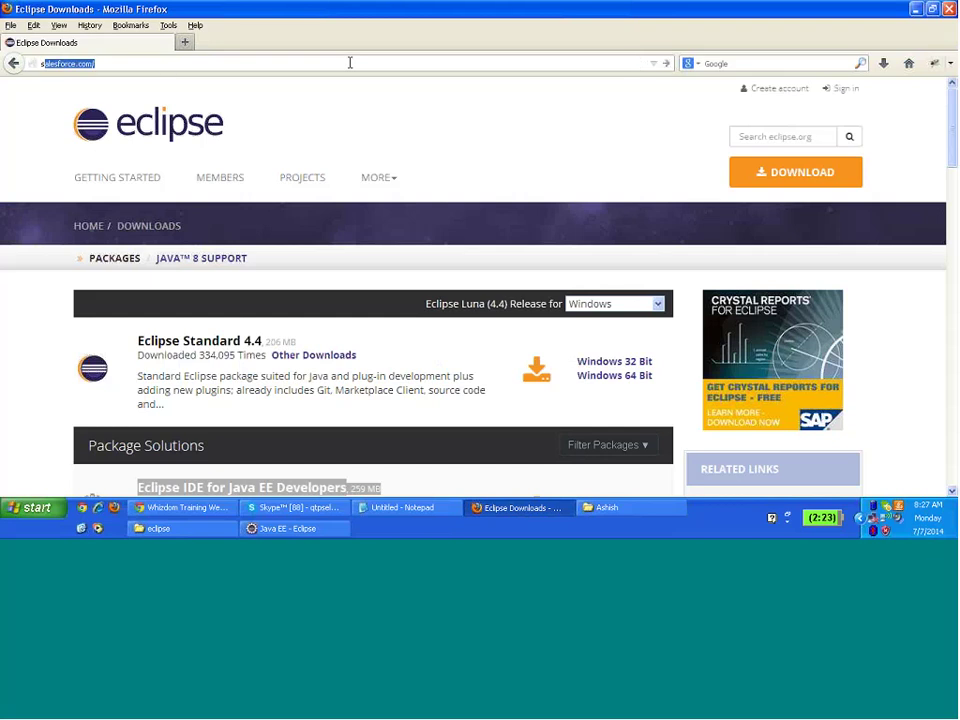
text(eleniumhq.org/)
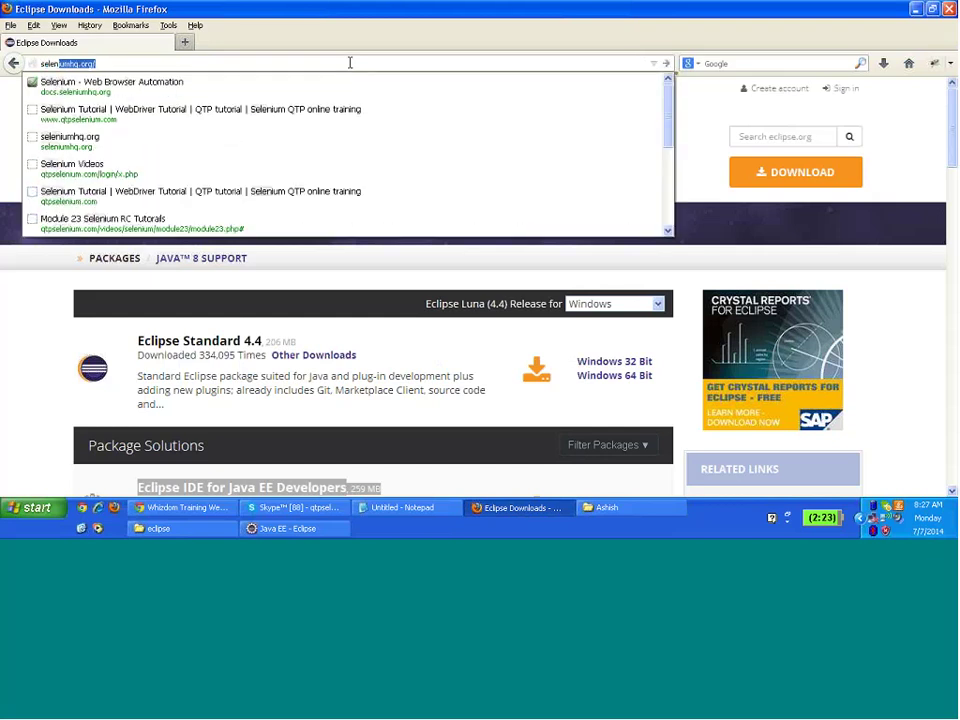
key(Return)
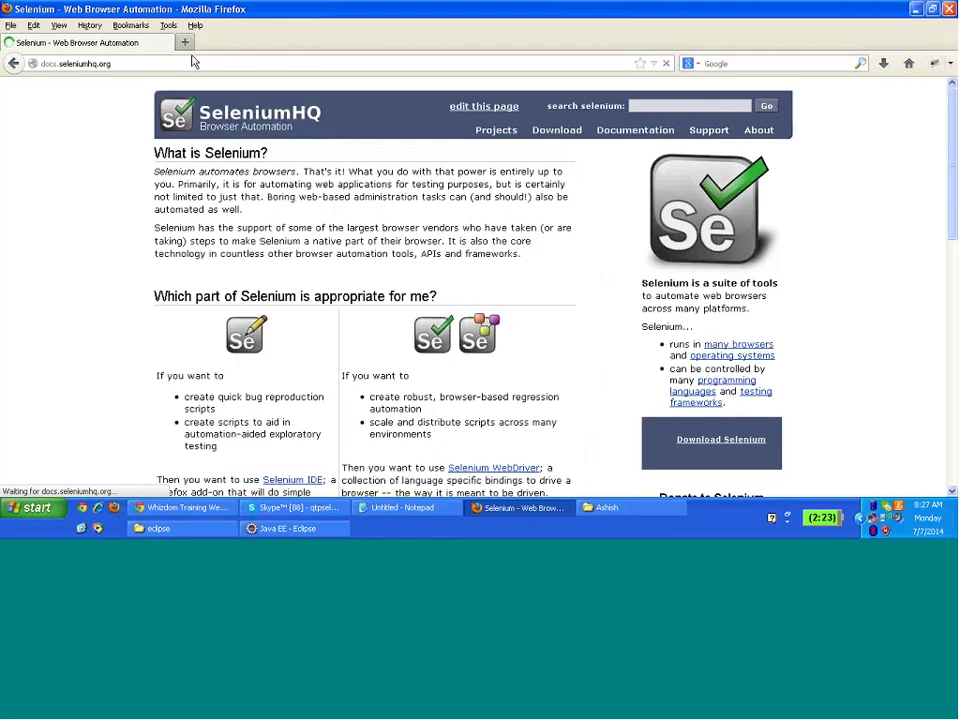
Open the Selenium downloads page and view the package list in the Java client's Javadoc
click(203, 61)
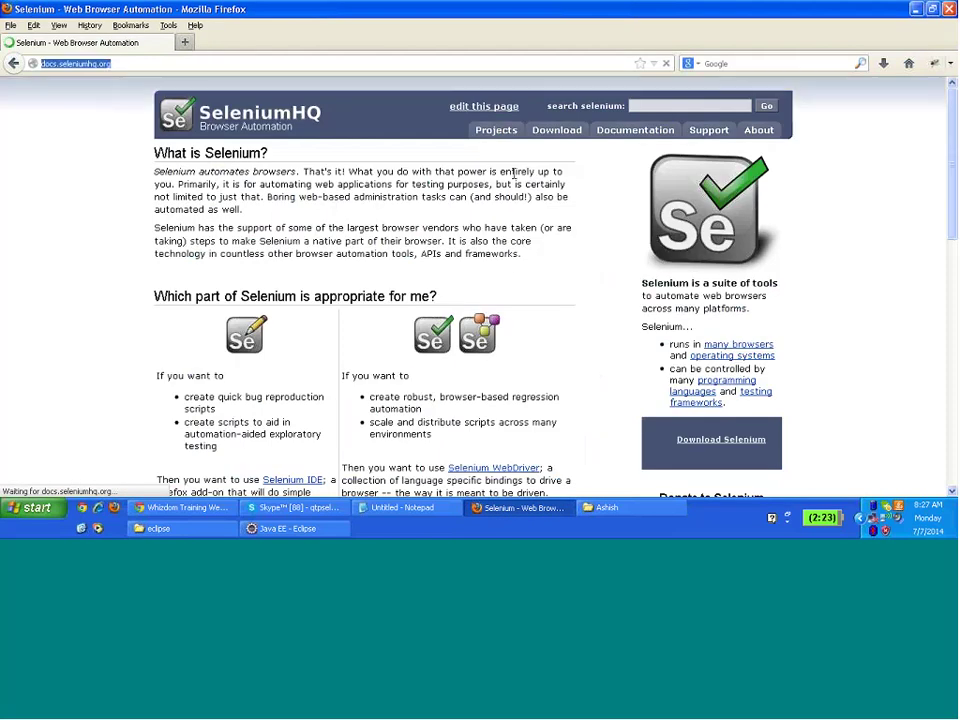
click(563, 143)
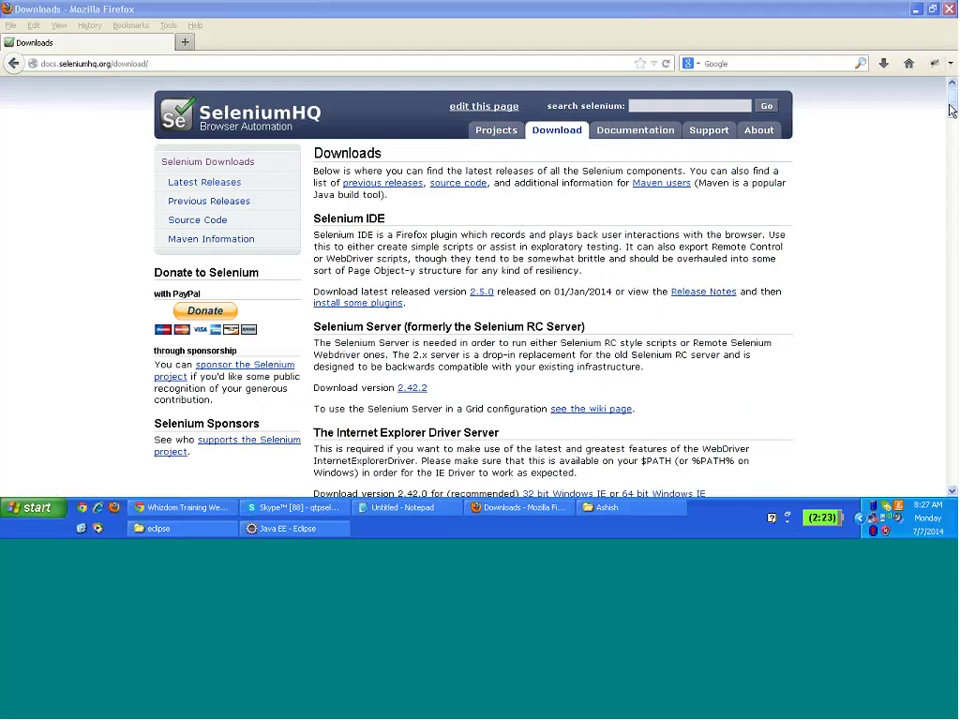
mouse_move(952, 110)
mouse_down()
mouse_move(952, 133)
mouse_move(952, 122)
mouse_up()
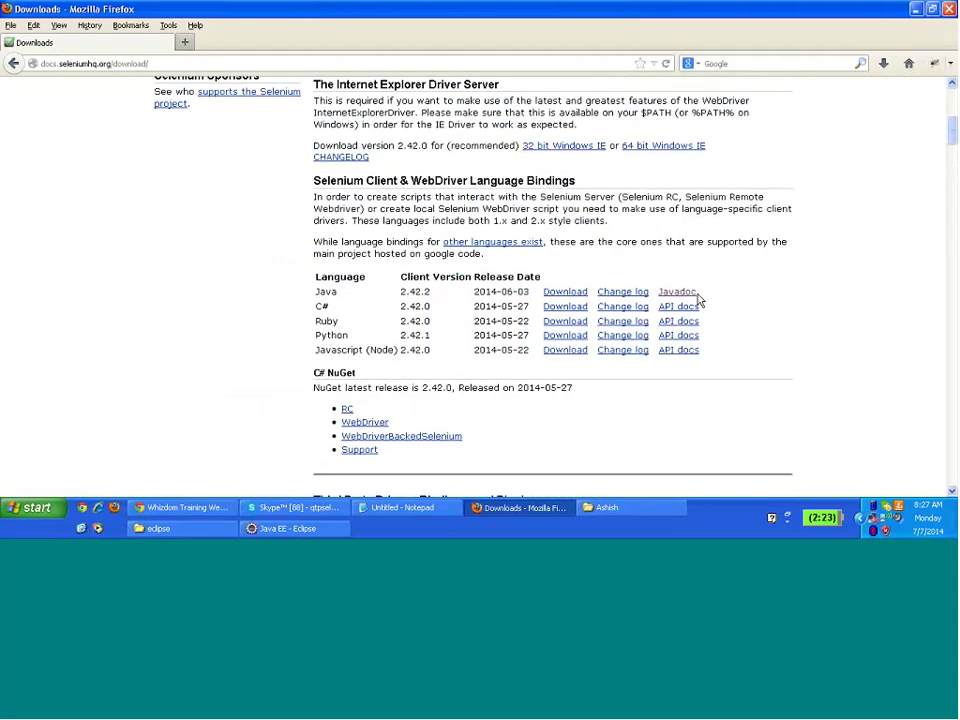
drag(700, 299, 660, 297)
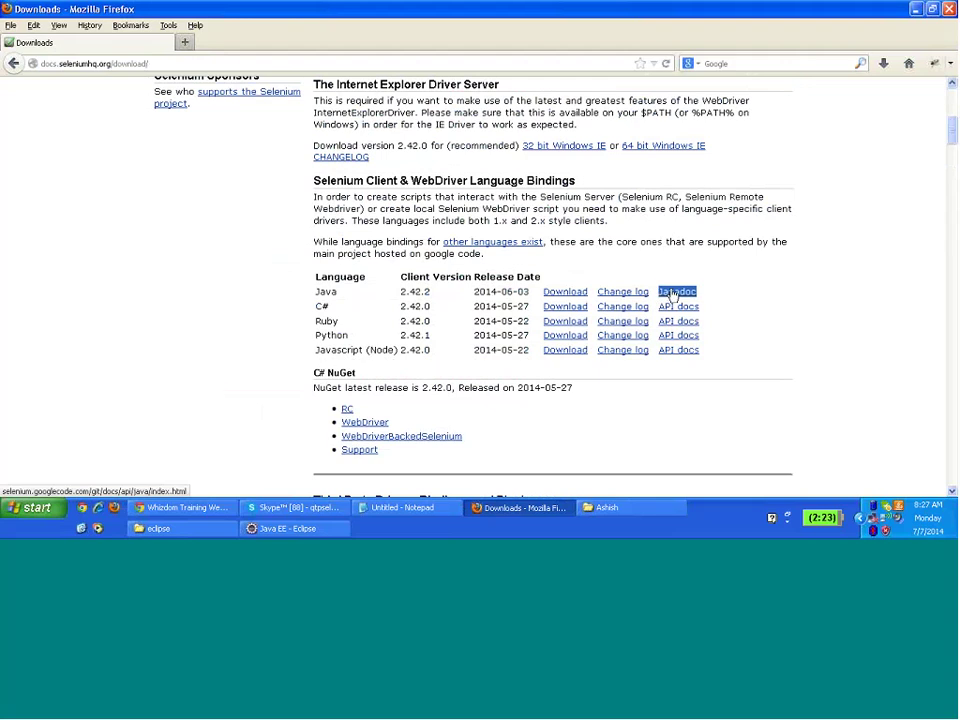
click(672, 294)
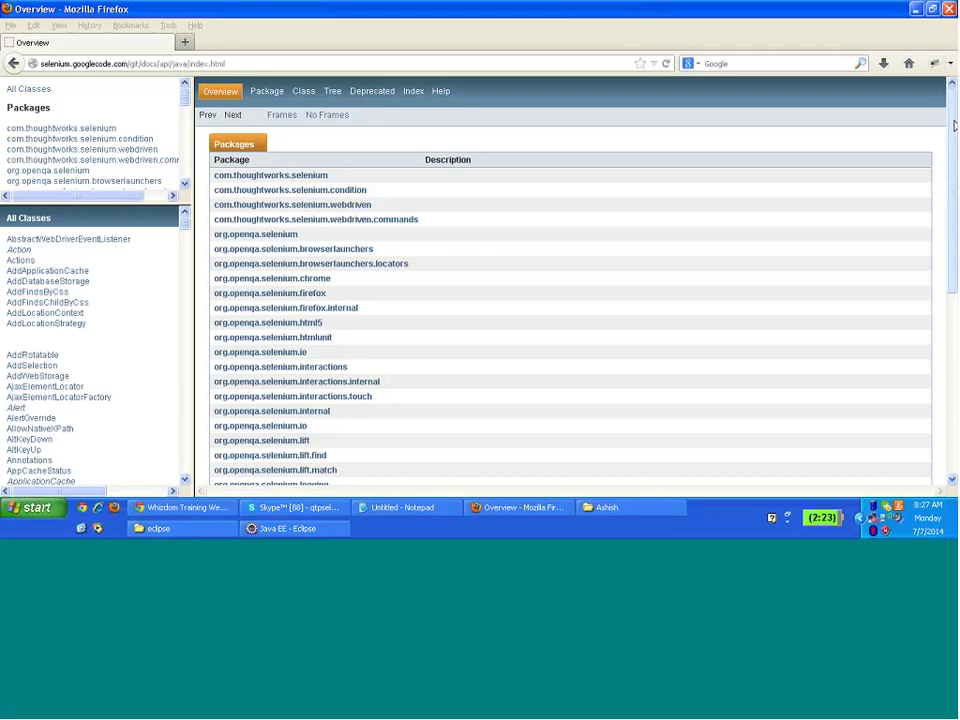
drag(953, 125, 951, 330)
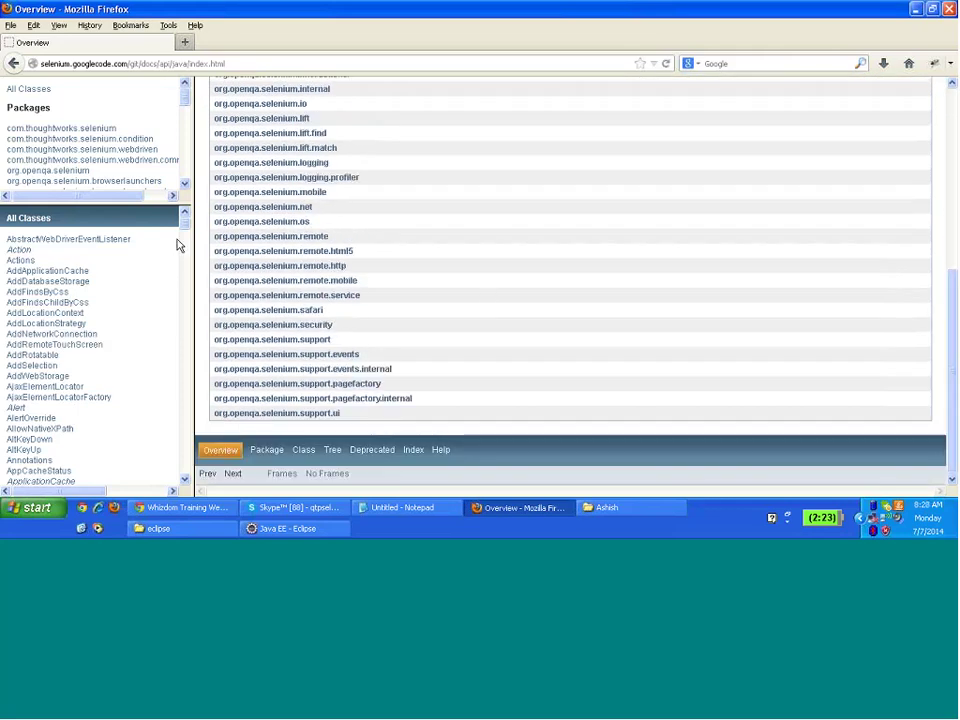
drag(183, 229, 204, 222)
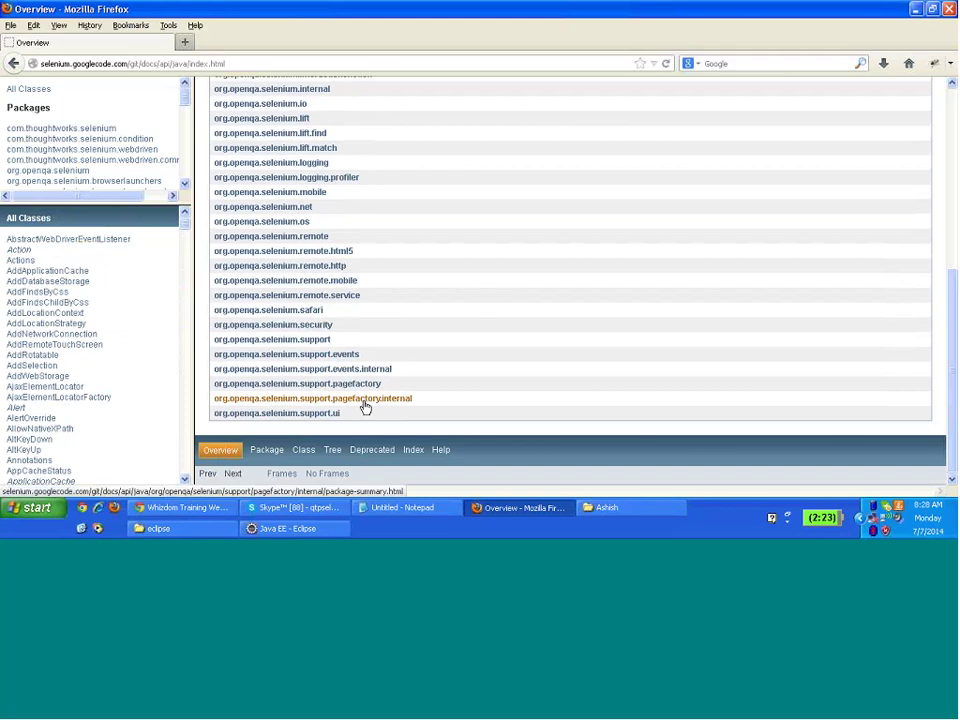
Switch to Eclipse and close the Welcome page along with the Outline and Task List views
click(288, 528)
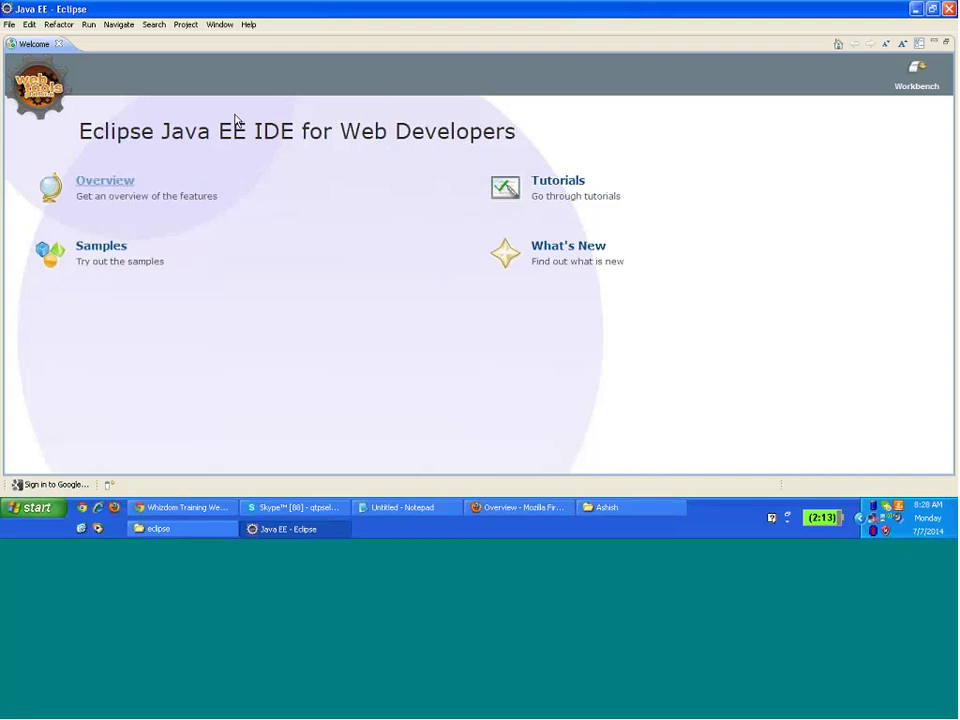
click(58, 45)
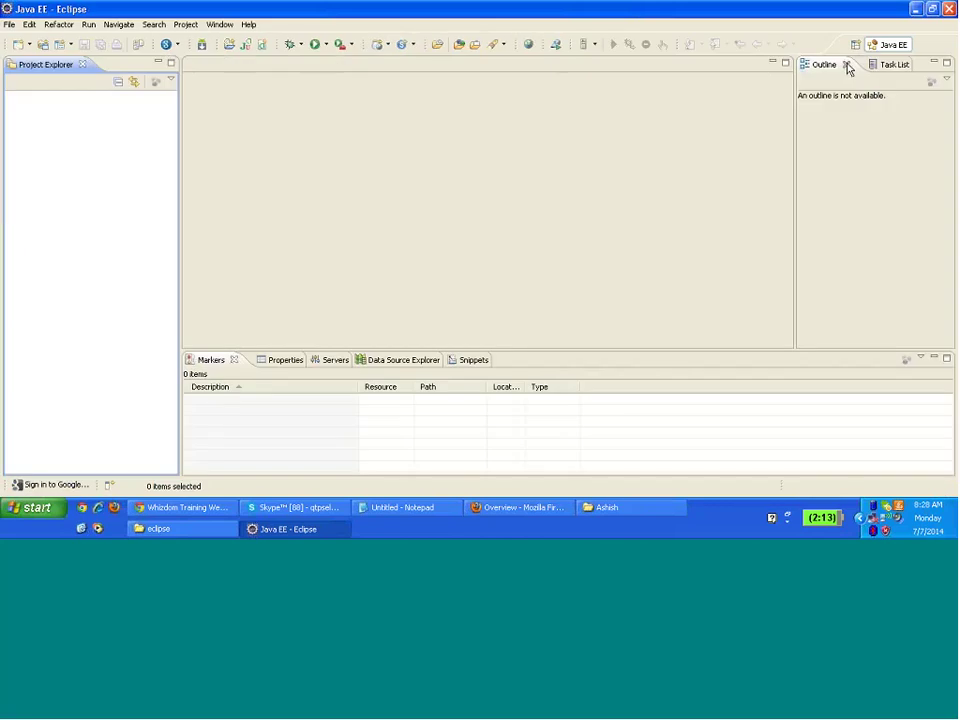
click(846, 68)
click(849, 69)
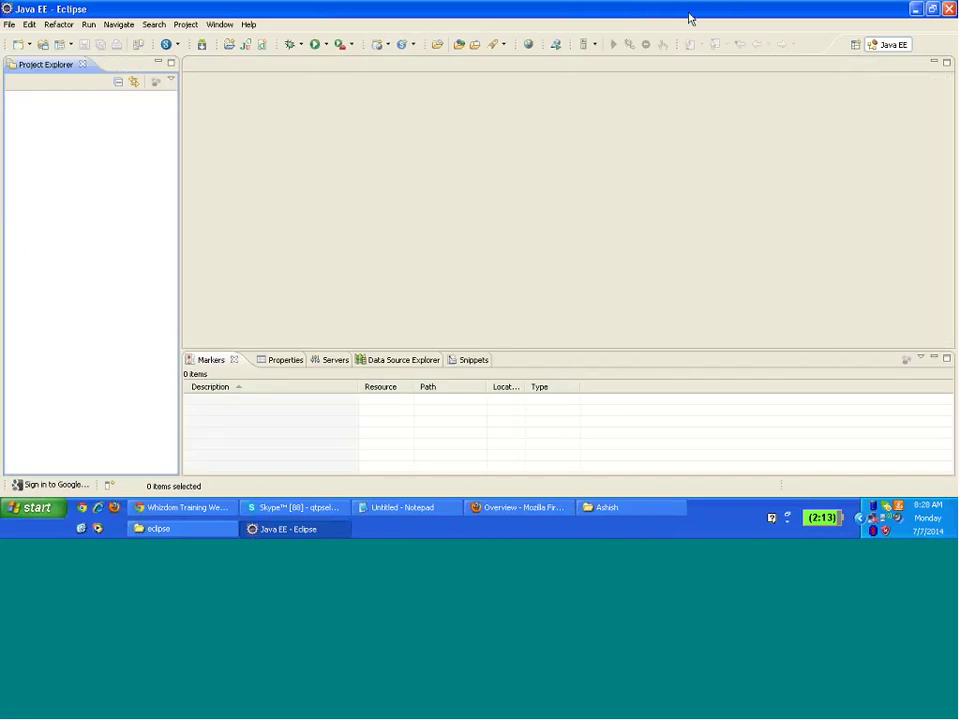
Outline the editor area, Project Explorer and Markers view with freehand screen annotations, and clear the drawings
key(ctrl+2)
mouse_move(362, 95)
mouse_down()
mouse_move(508, 88)
mouse_move(808, 260)
mouse_move(508, 294)
mouse_move(268, 300)
mouse_move(287, 81)
mouse_move(365, 96)
mouse_up()
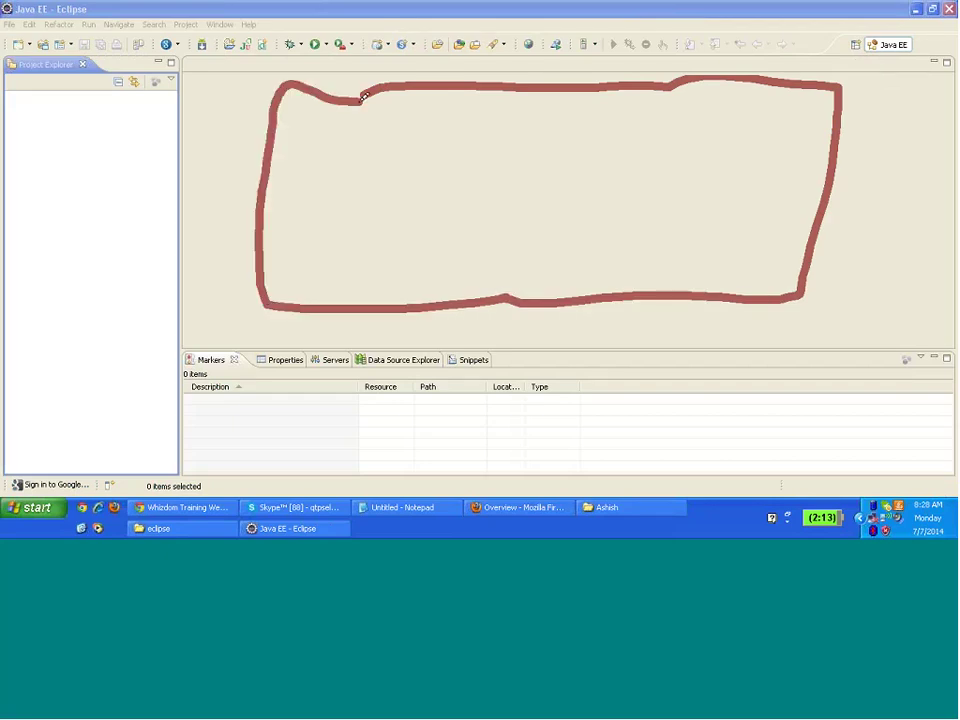
mouse_move(15, 110)
mouse_down()
mouse_move(111, 326)
mouse_move(114, 512)
mouse_move(5, 430)
mouse_move(18, 120)
mouse_move(27, 113)
mouse_up()
drag(8, 66, 80, 64)
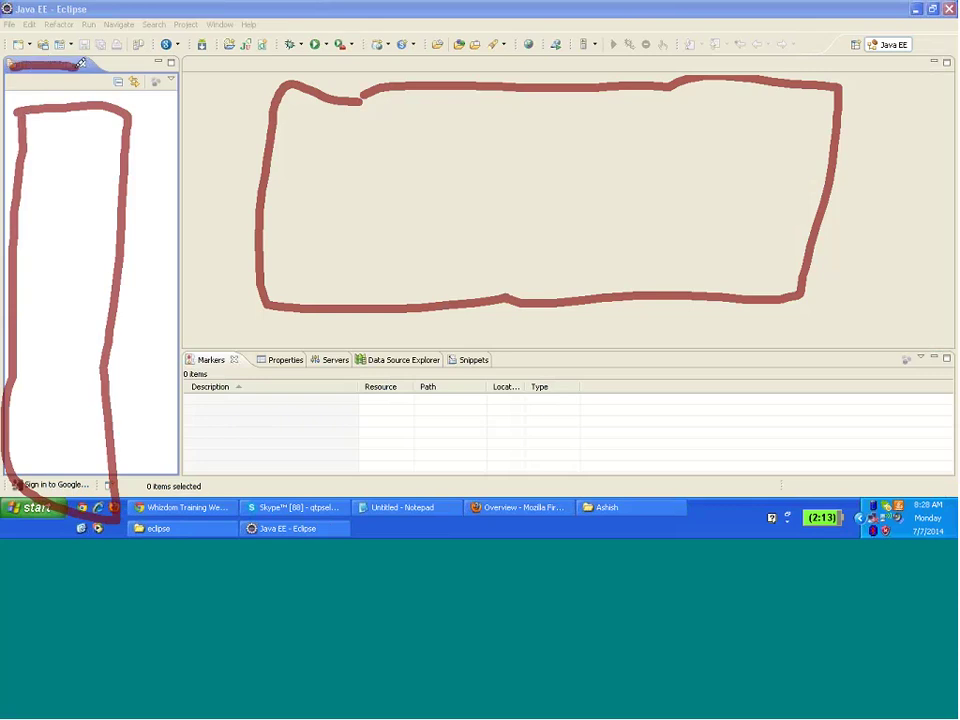
mouse_move(210, 386)
mouse_down()
mouse_move(223, 435)
mouse_move(454, 456)
mouse_move(889, 440)
mouse_move(946, 390)
mouse_move(546, 402)
mouse_move(321, 392)
mouse_move(222, 376)
mouse_up()
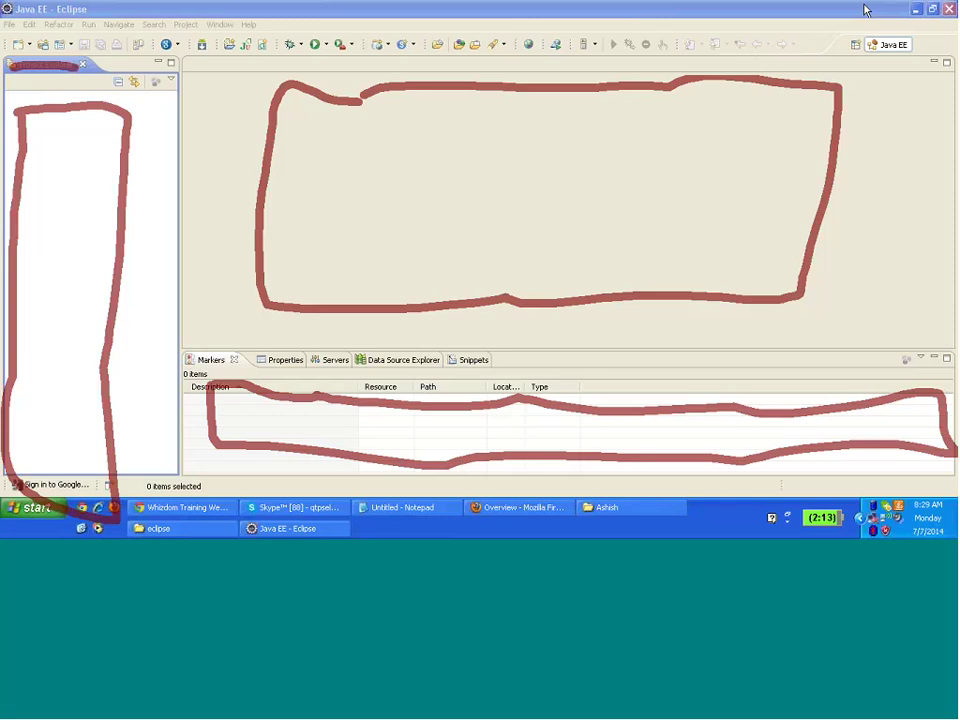
key(Escape)
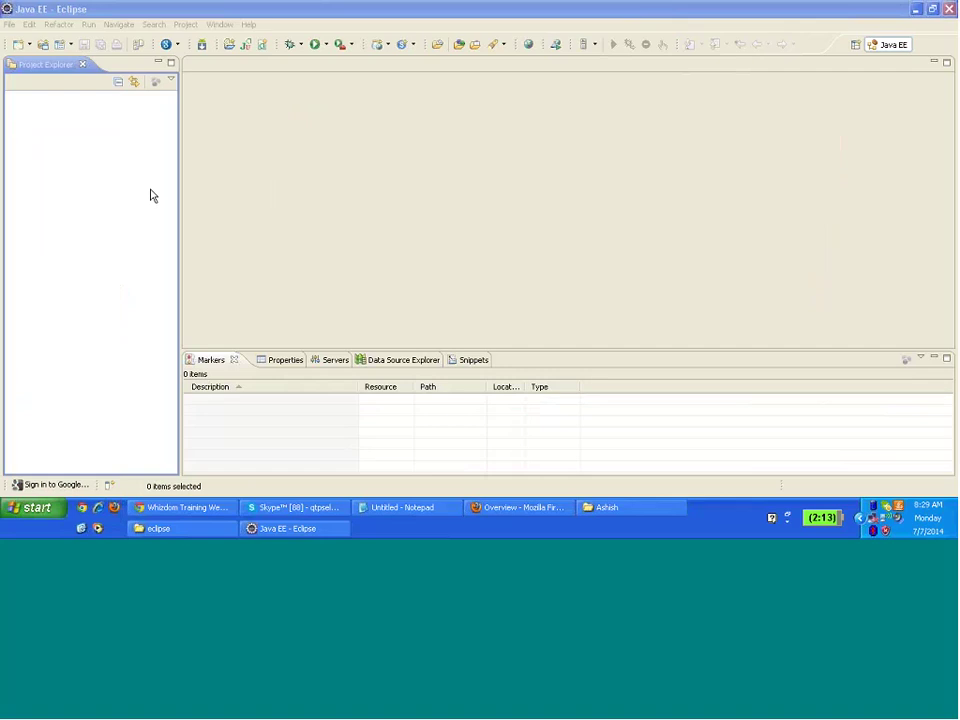
Start a new project from the Project Explorer using the Java Project wizard in the Java category
right_click(36, 136)
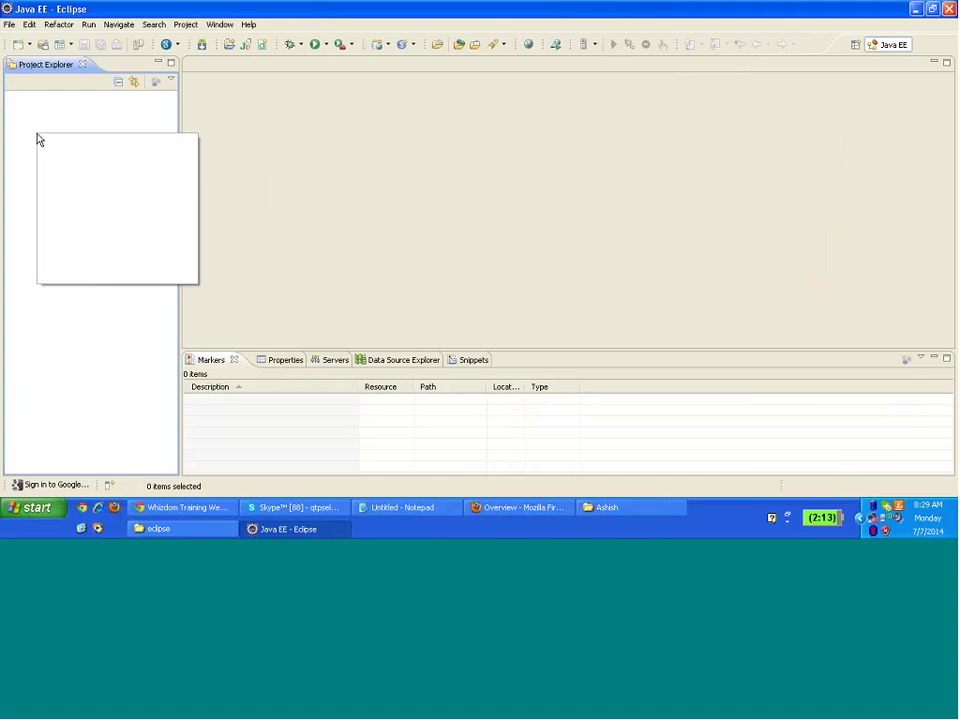
mouse_move(111, 145)
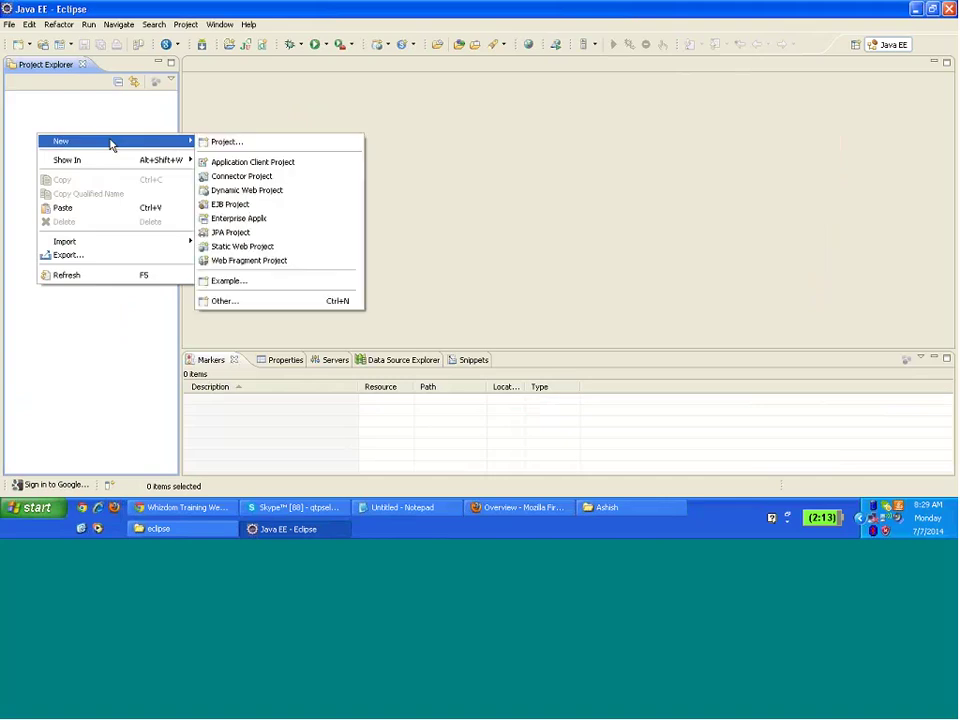
click(242, 150)
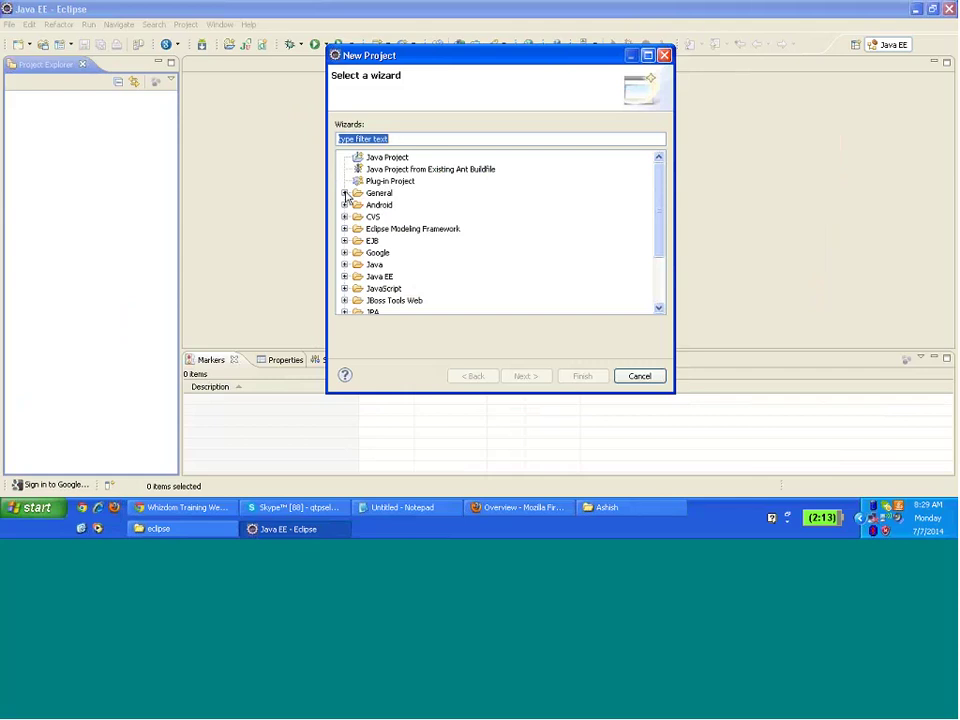
click(345, 193)
click(345, 193)
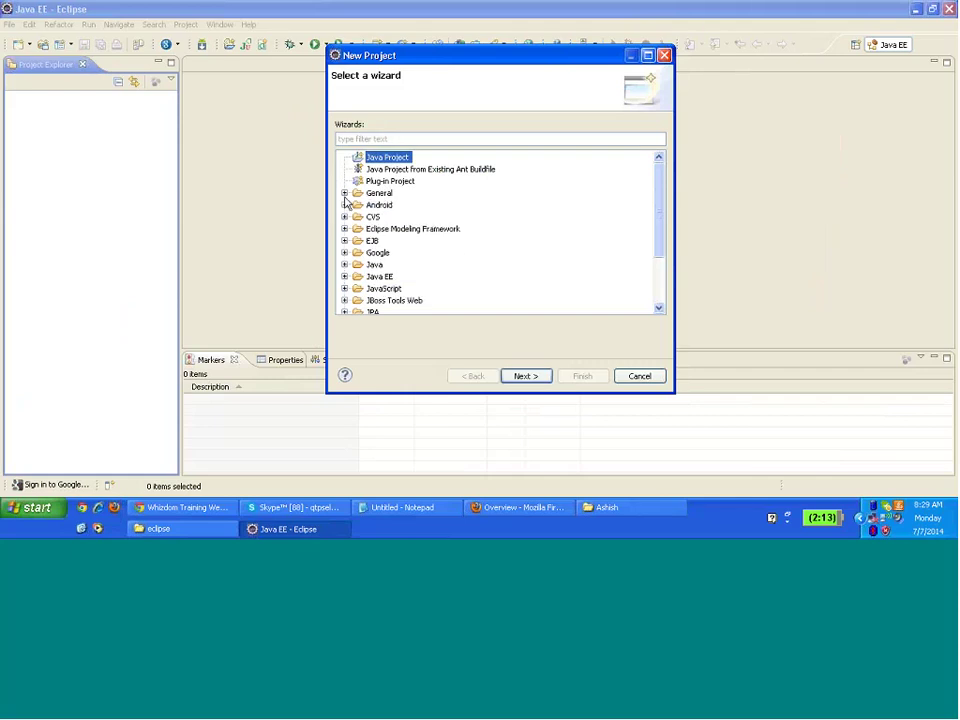
click(345, 264)
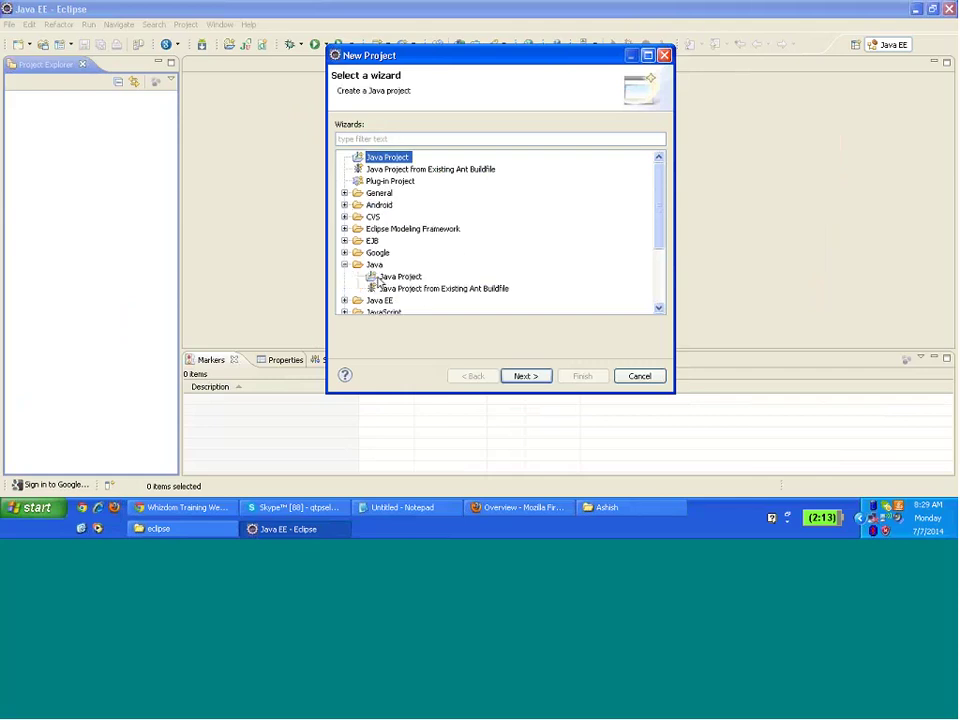
click(385, 279)
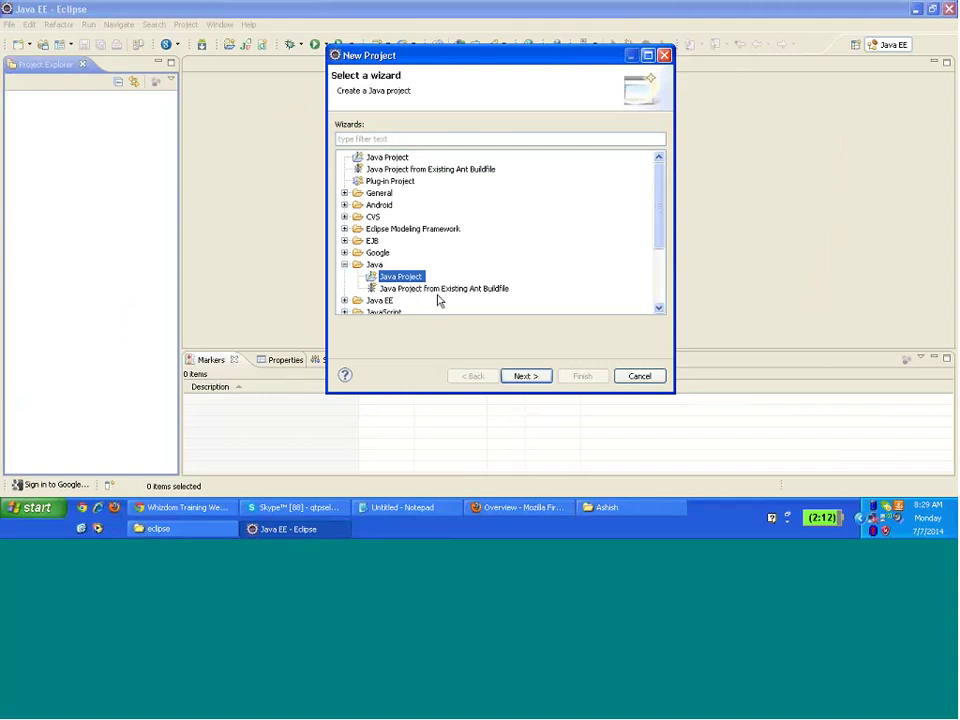
click(523, 377)
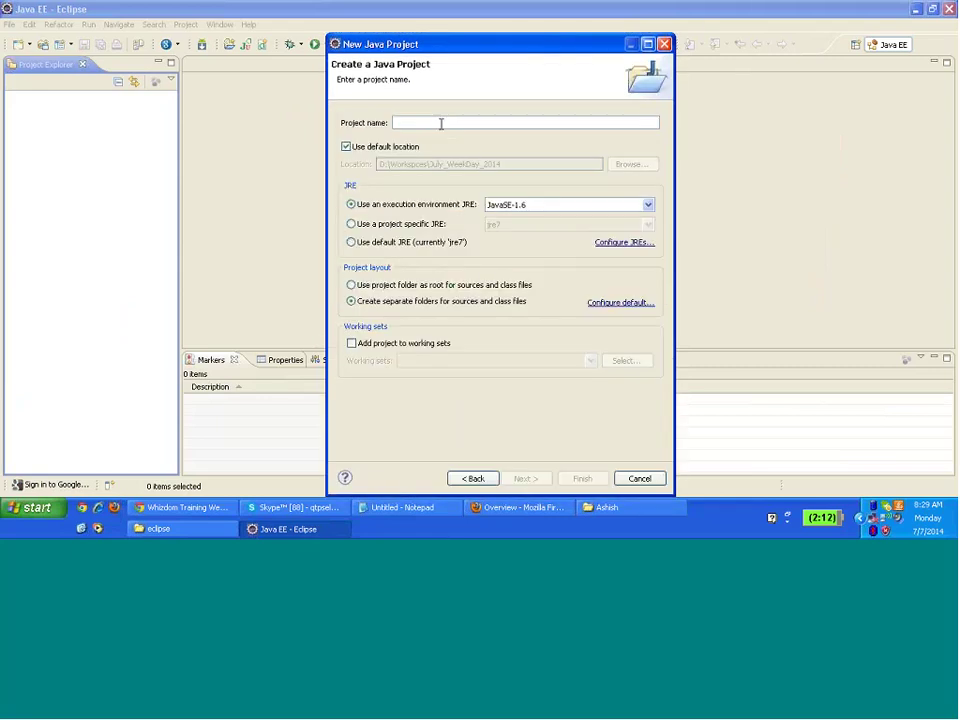
Name the Java project Day1 and create it with the default location and build settings
text(D)
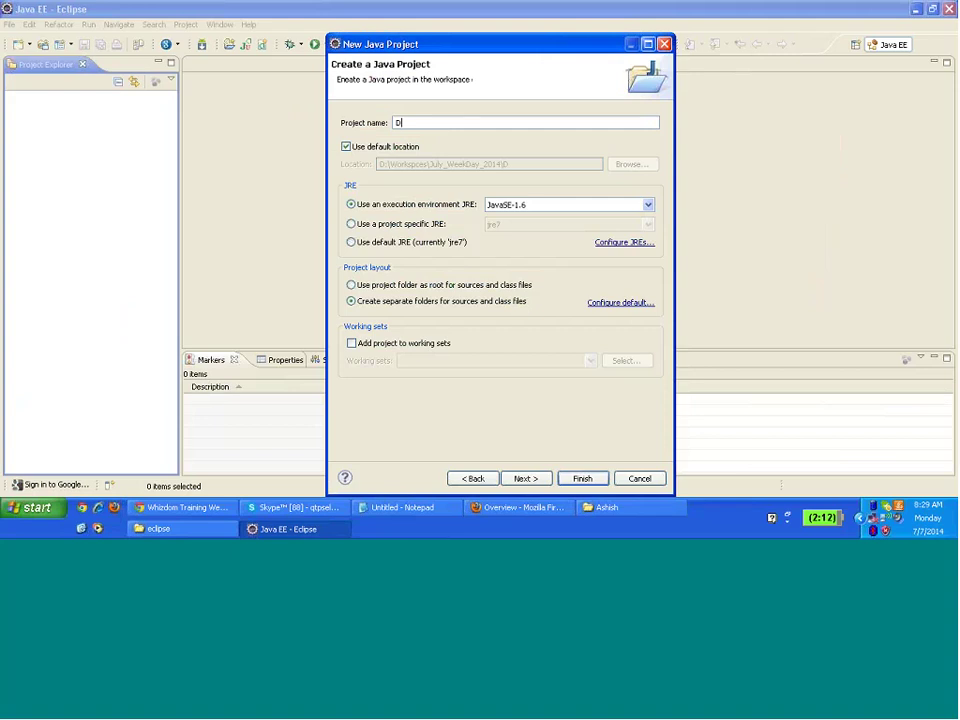
text(ay1)
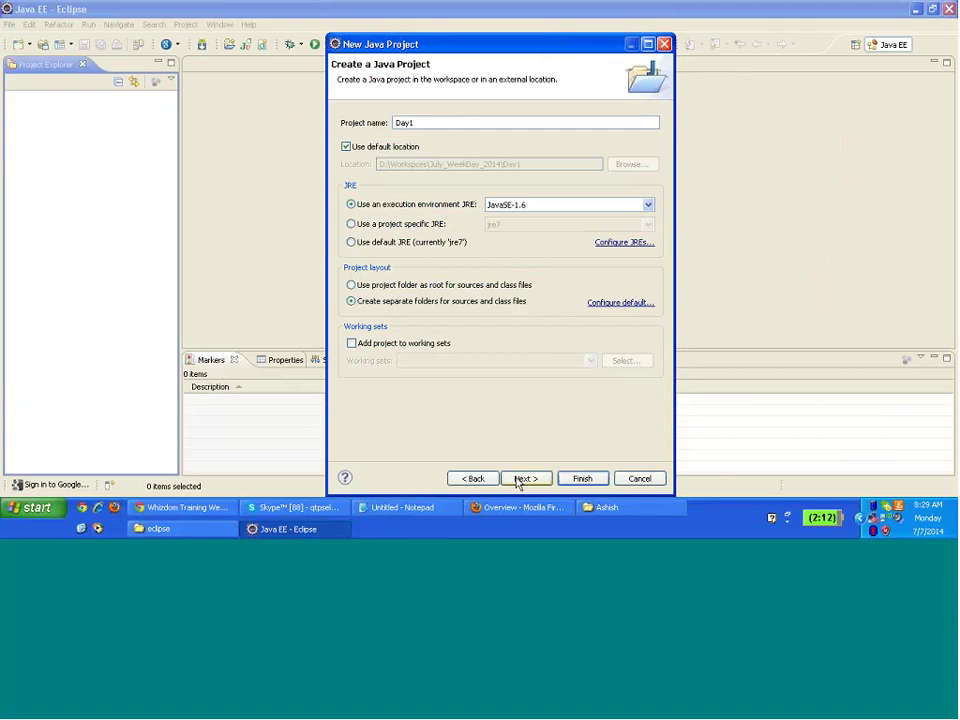
click(522, 478)
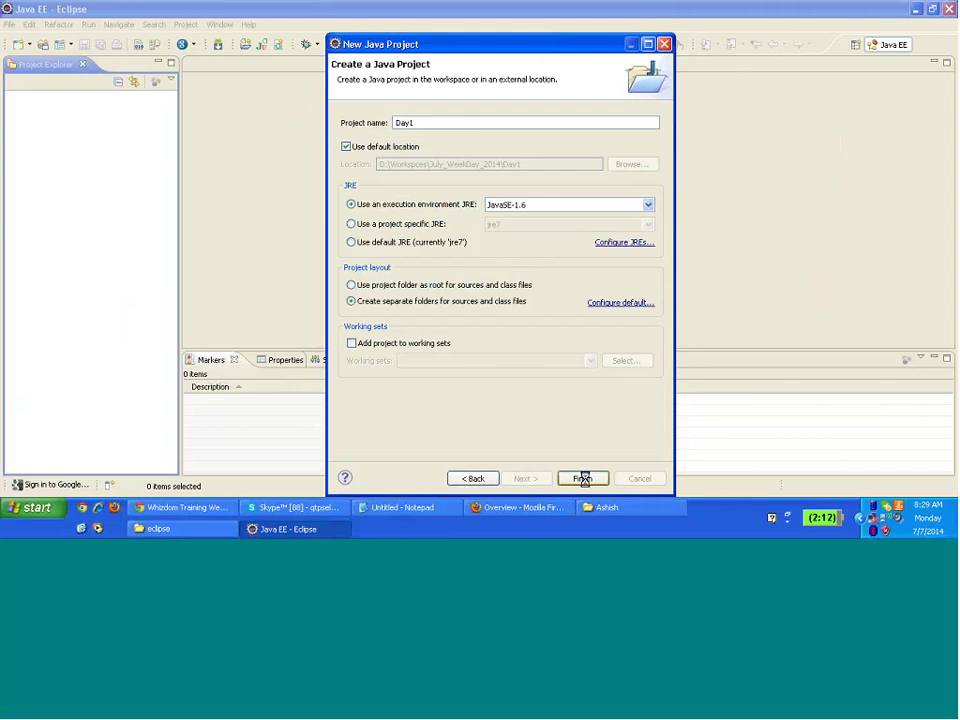
click(583, 479)
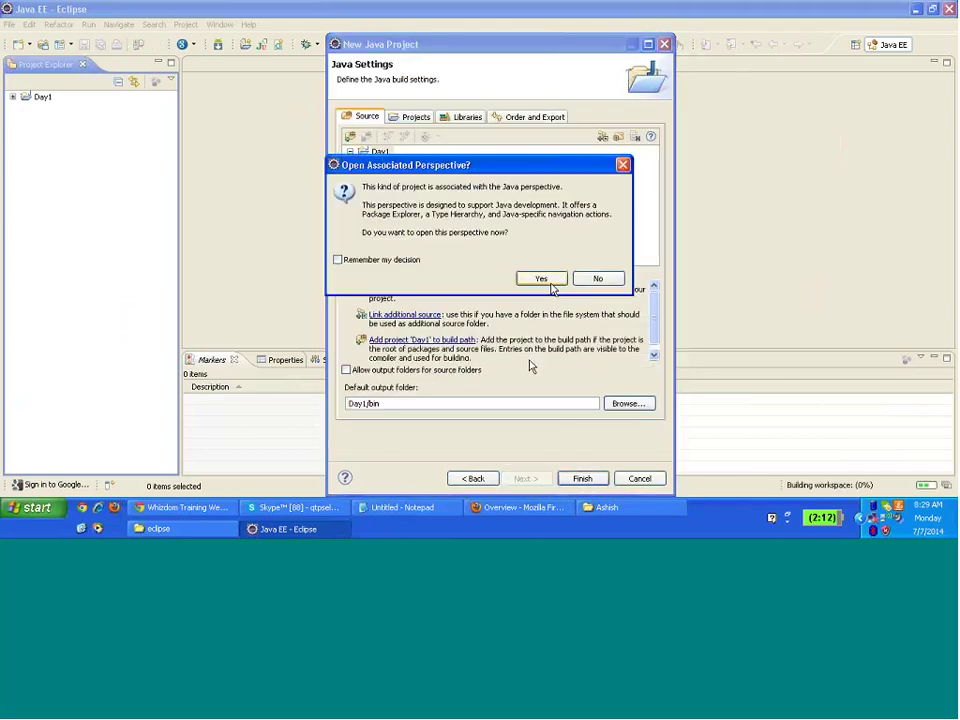
Accept opening the associated Java perspective and close its Task List and Outline views
click(549, 280)
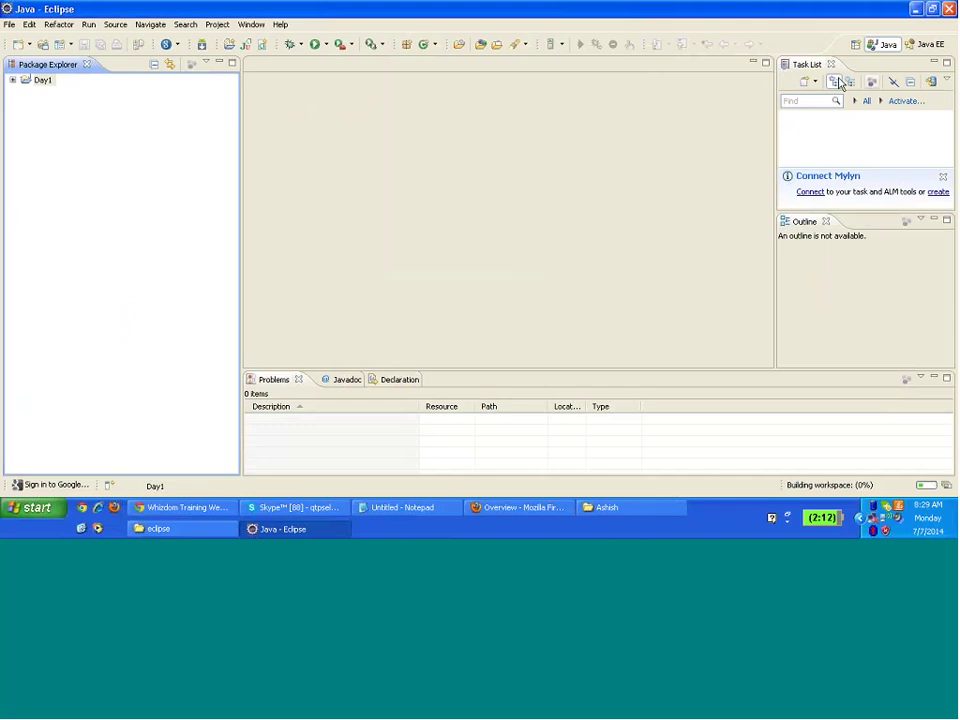
click(830, 64)
click(826, 64)
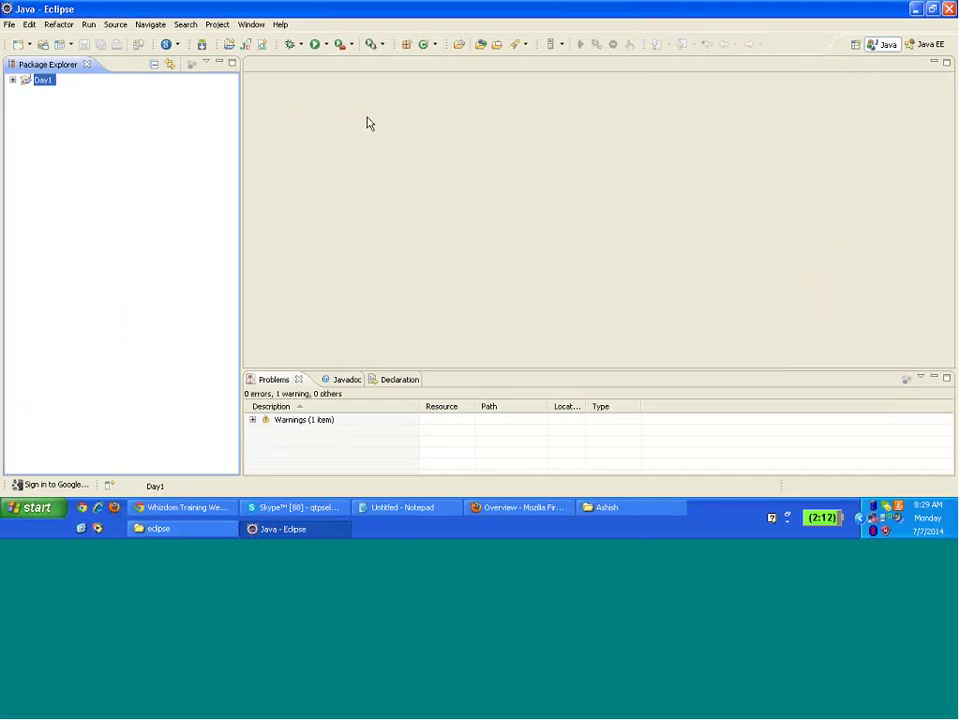
Expand the Day1 project and examine its src folder and JRE System Library entries
click(13, 81)
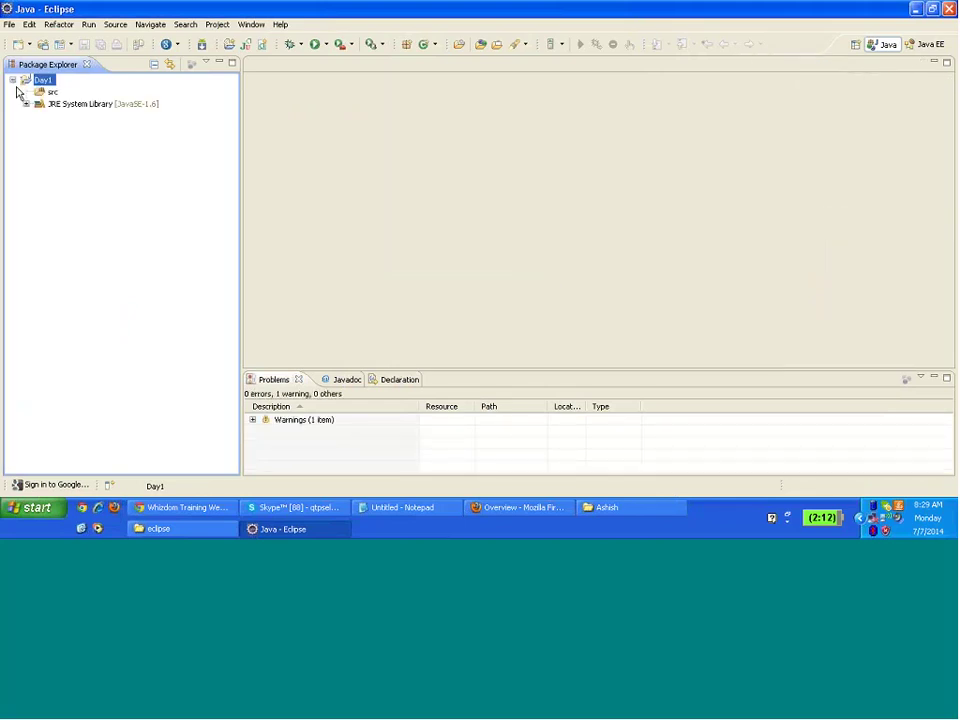
click(42, 92)
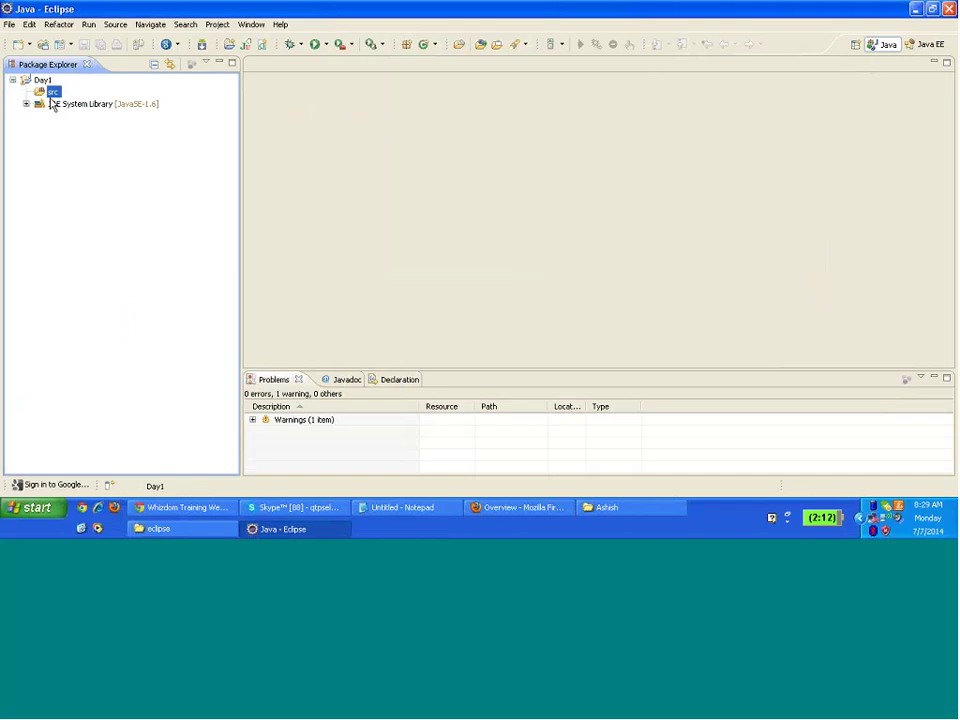
click(60, 105)
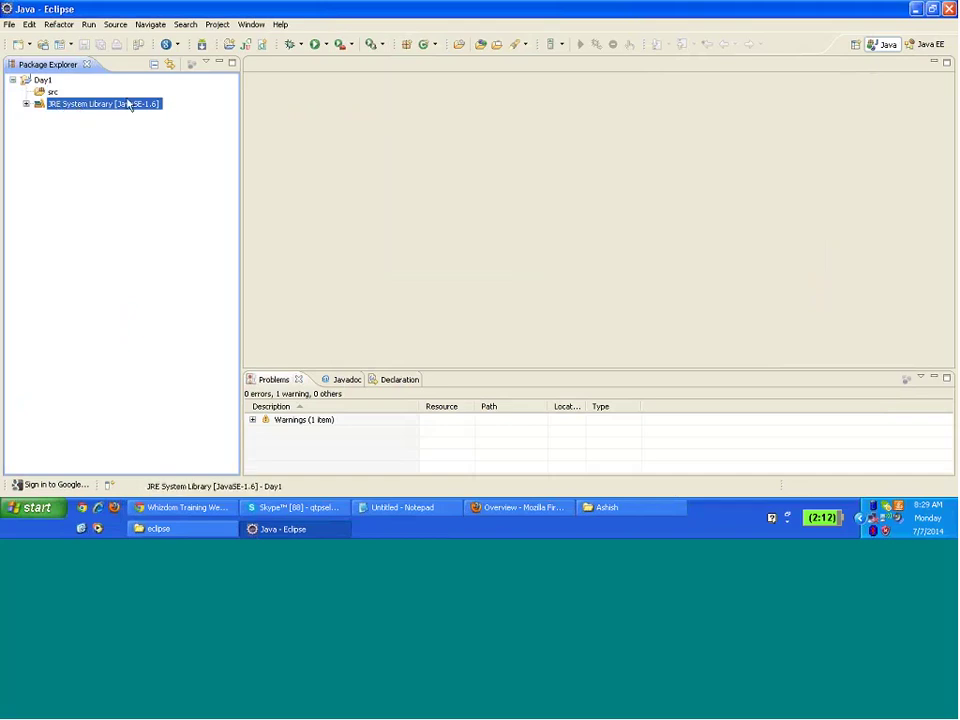
click(53, 92)
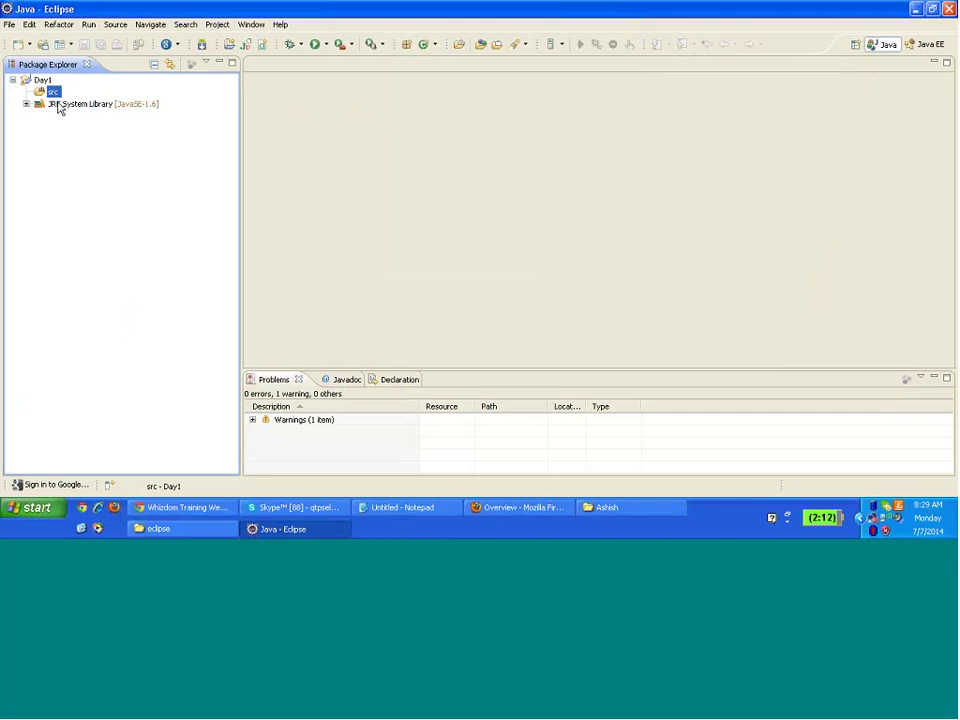
click(58, 104)
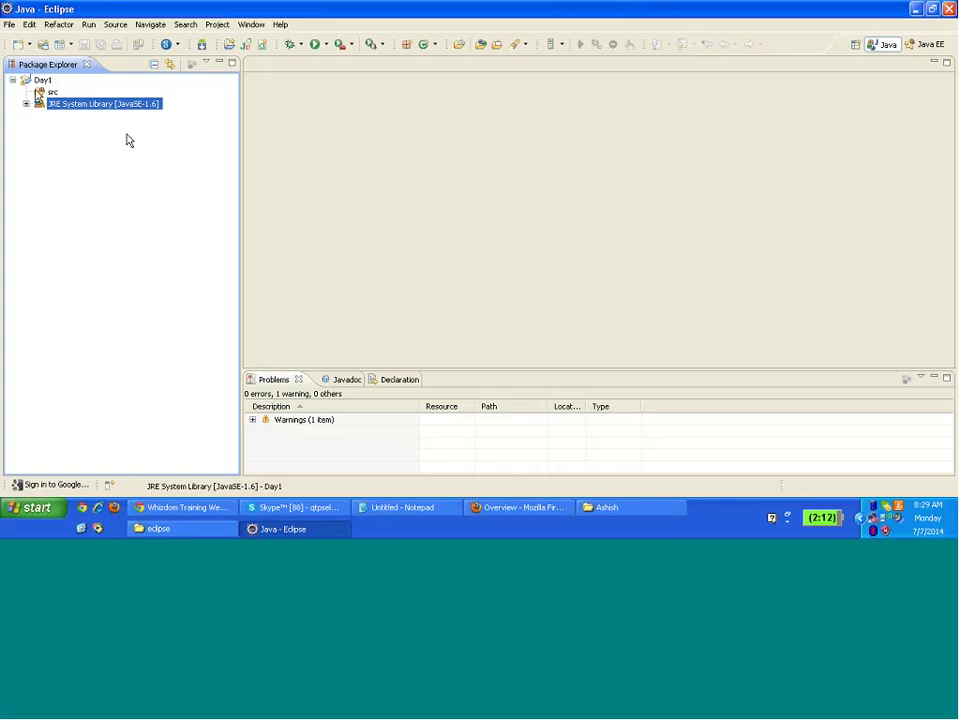
Open the properties of the Day1 project to view its resource location
click(41, 80)
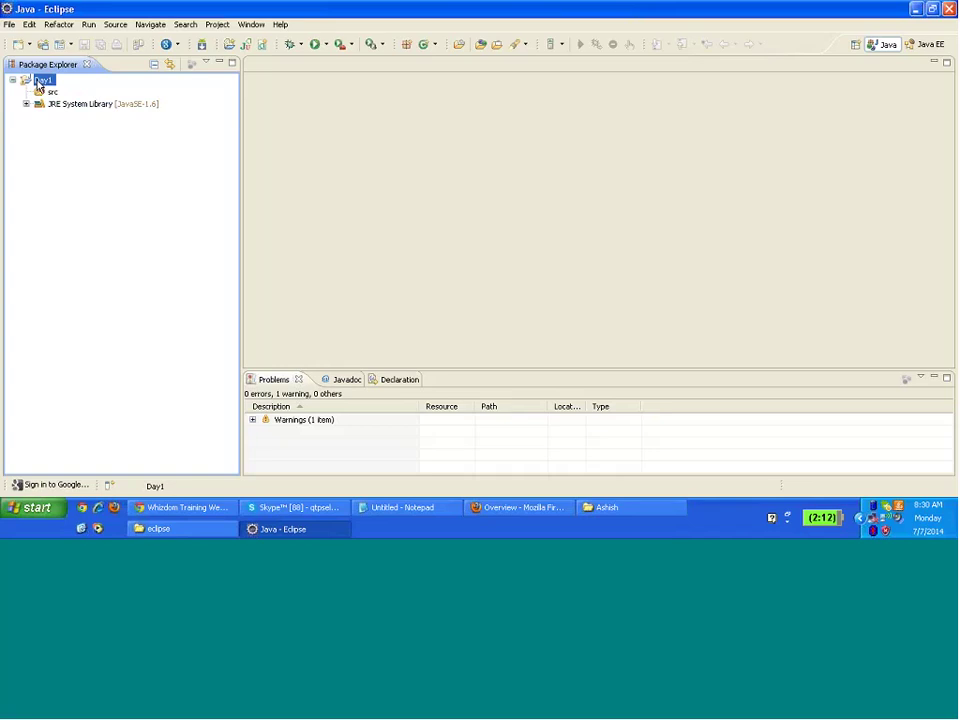
right_click(38, 88)
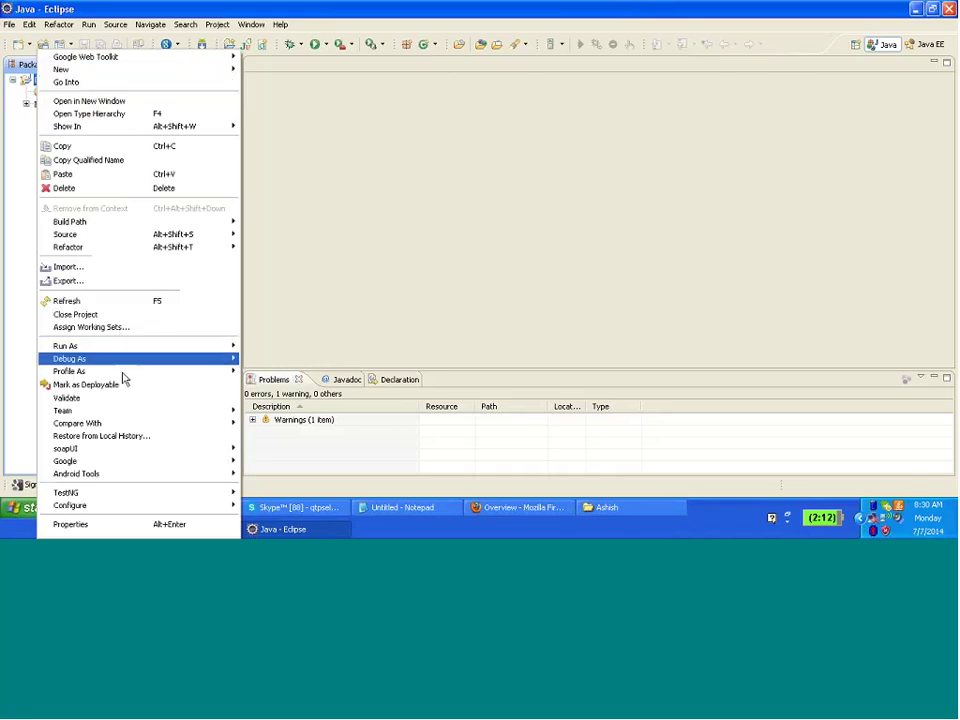
click(138, 526)
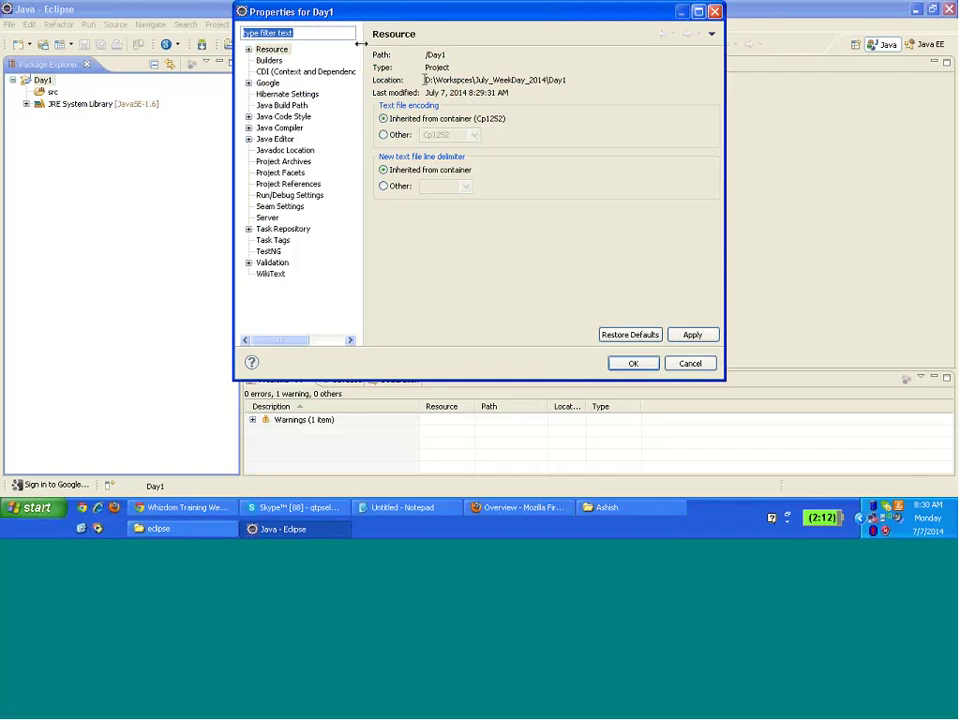
Copy the full location path of the Day1 project from its resource properties
drag(426, 80, 570, 79)
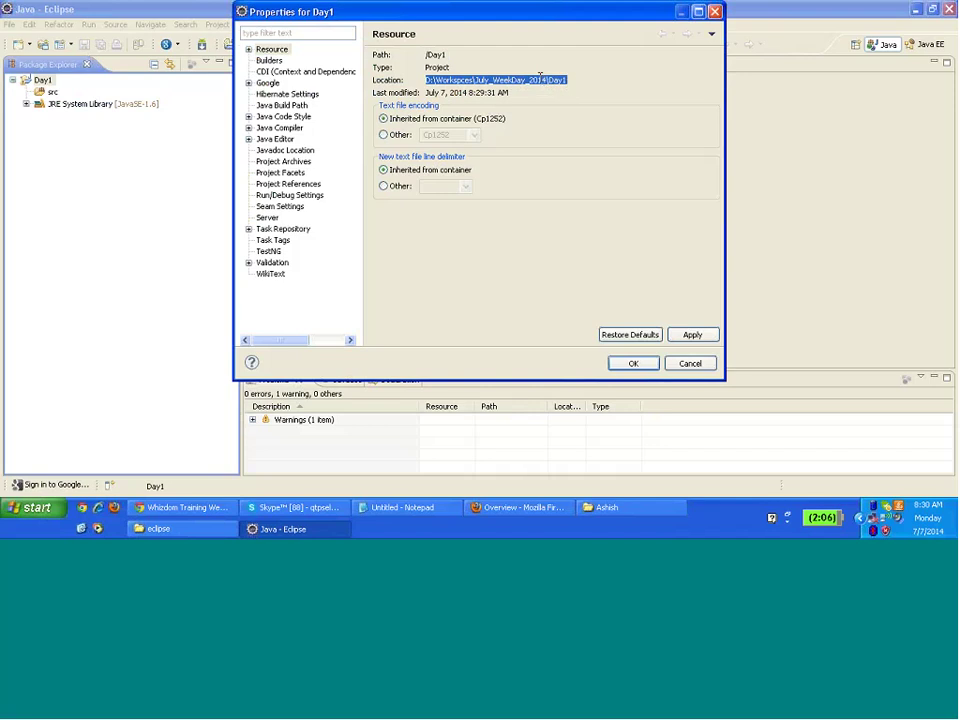
right_click(540, 77)
click(549, 115)
right_click(545, 81)
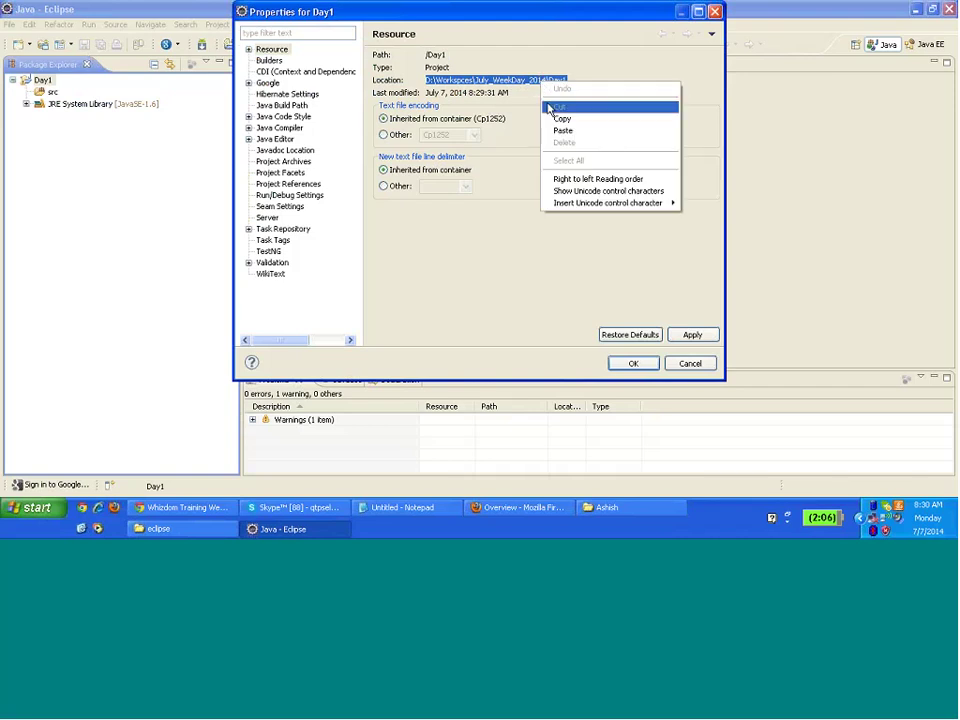
click(551, 114)
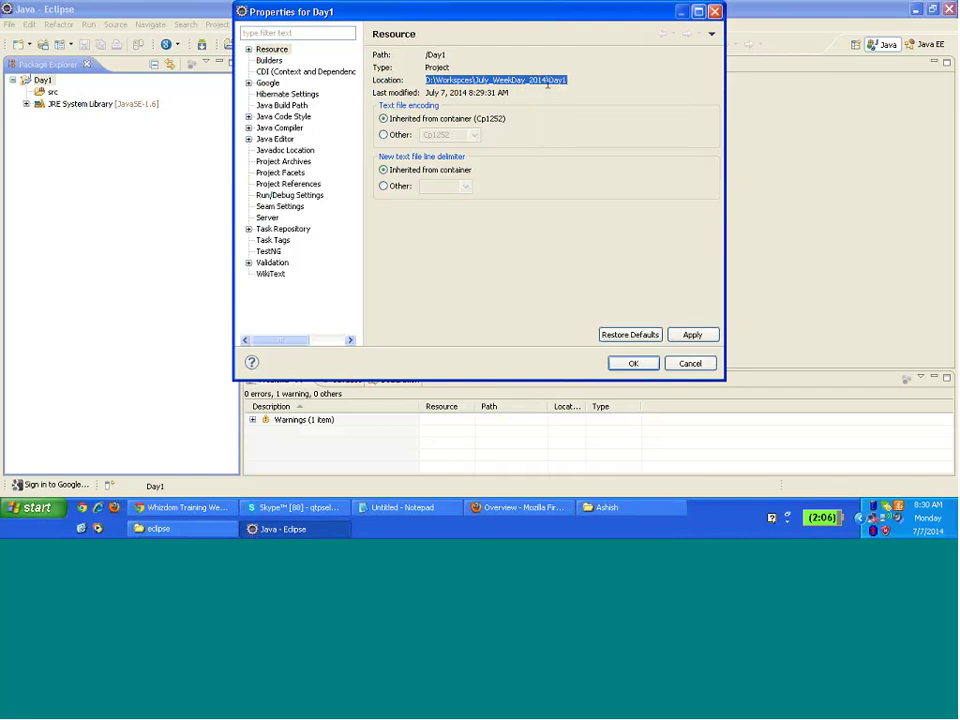
drag(549, 80, 420, 81)
drag(581, 81, 407, 86)
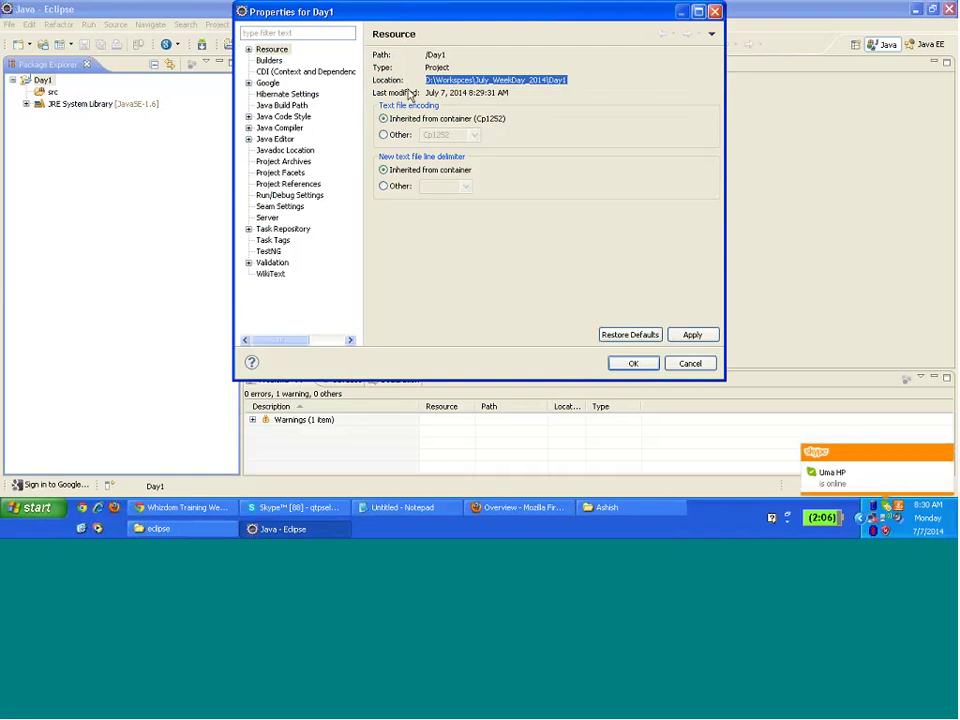
Open the copied project path as a Windows folder window and move it clear of the Eclipse project tree
click(37, 508)
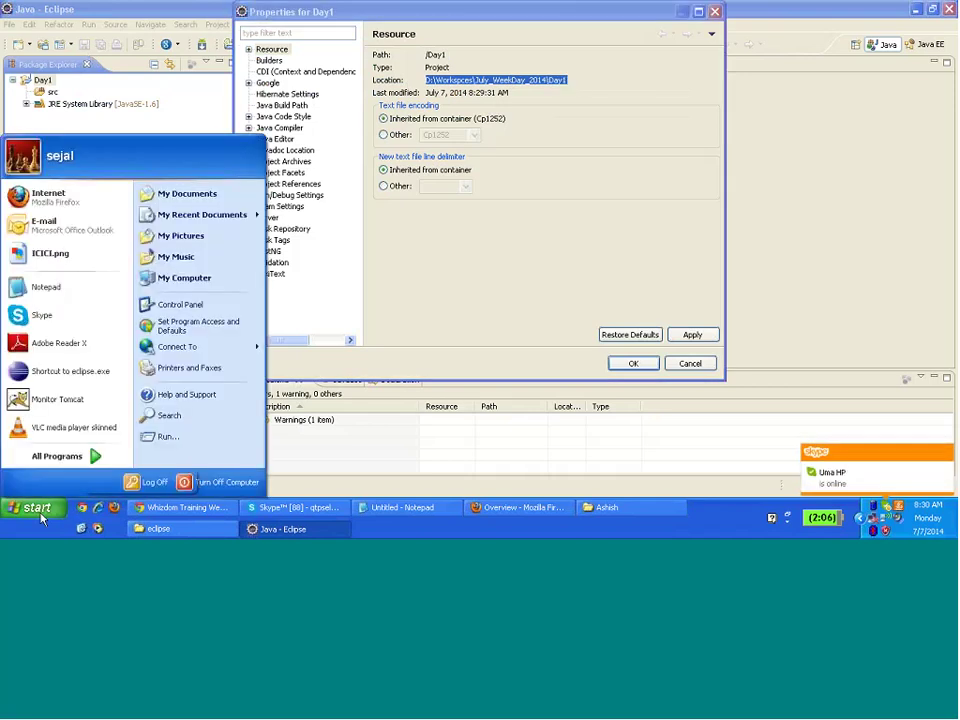
click(155, 434)
key(ctrl+v)
key(Return)
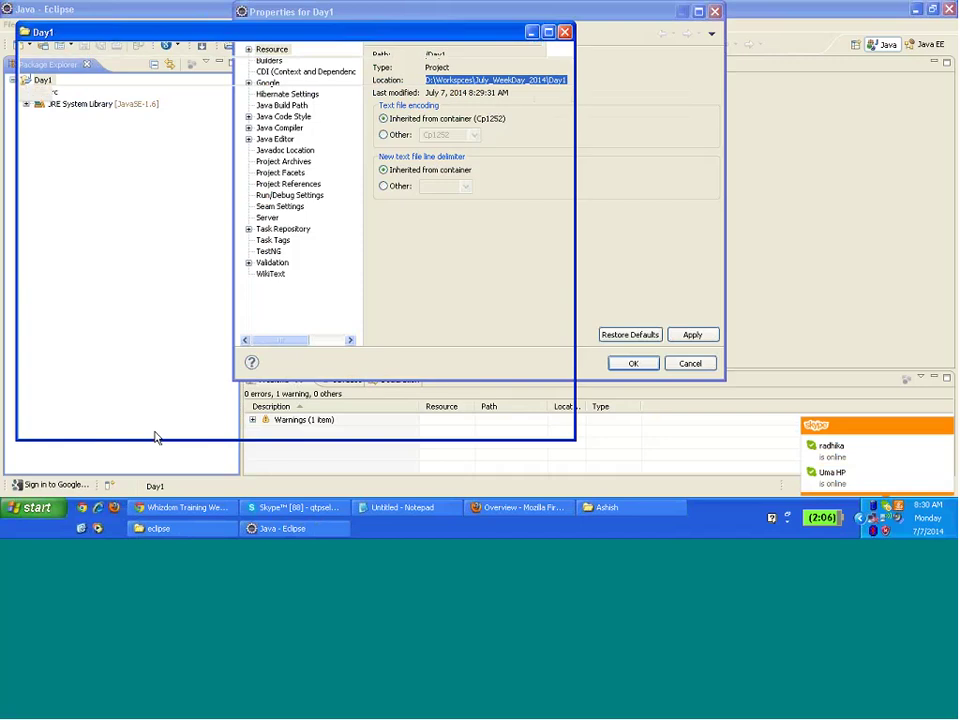
drag(283, 33, 694, 23)
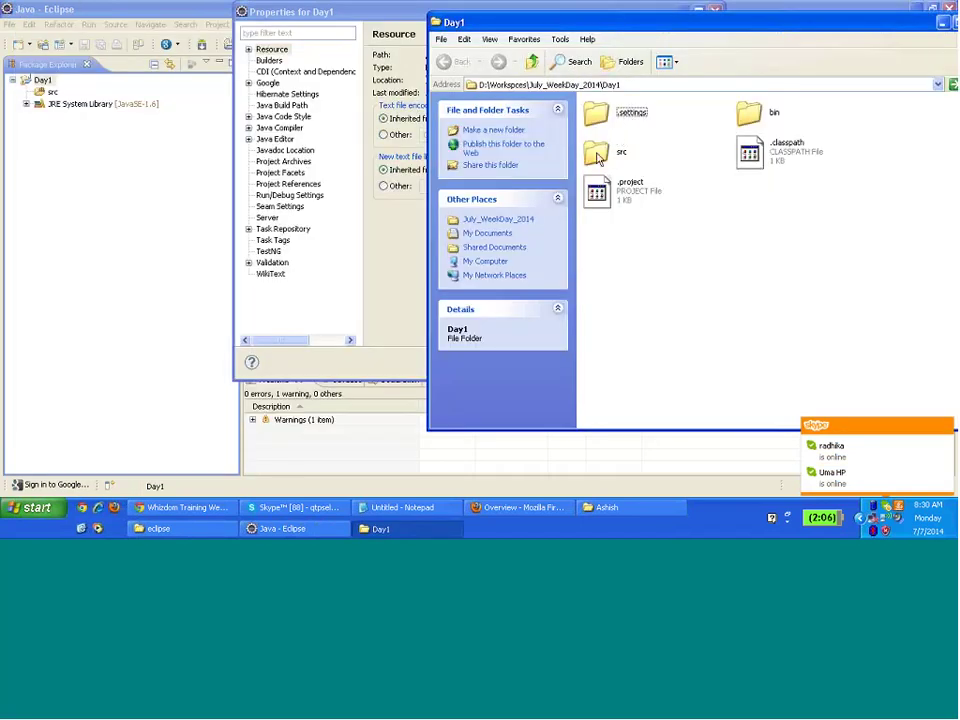
Compare the src folder on disk with src in the project tree using a drawn line, and close the Day1 properties
key(Down)
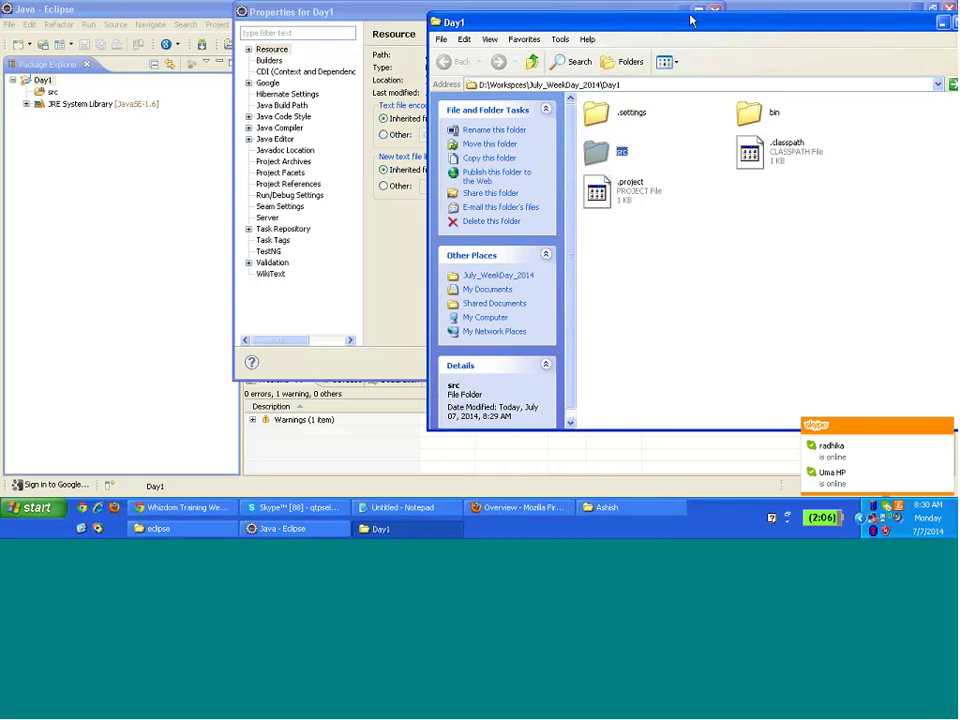
key(ctrl+2)
mouse_move(580, 150)
mouse_down()
mouse_move(320, 172)
mouse_move(98, 133)
mouse_up()
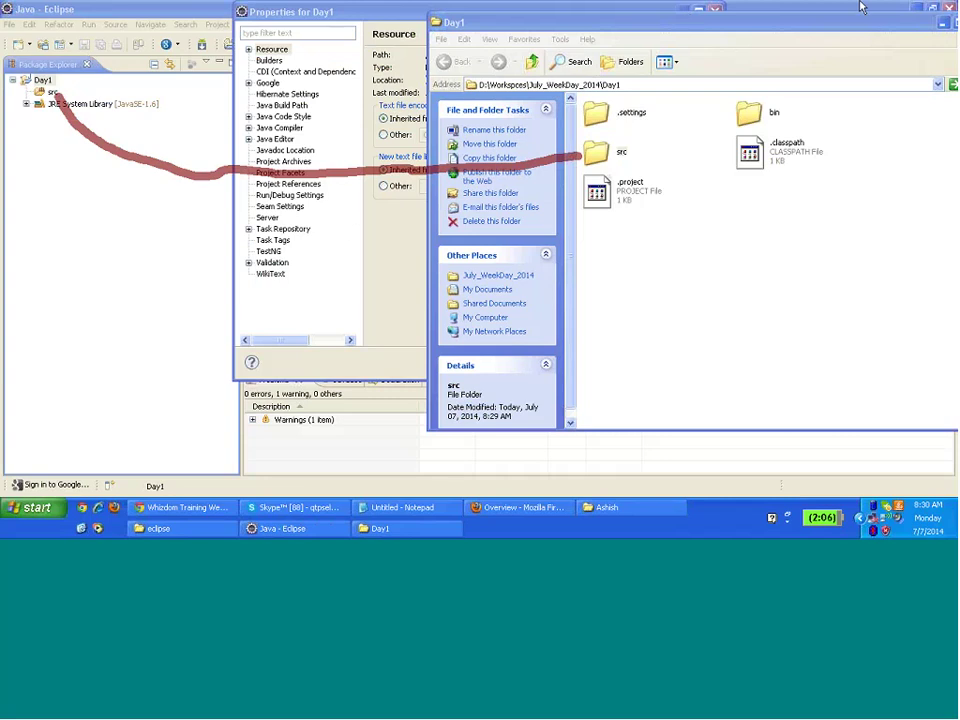
key(Escape)
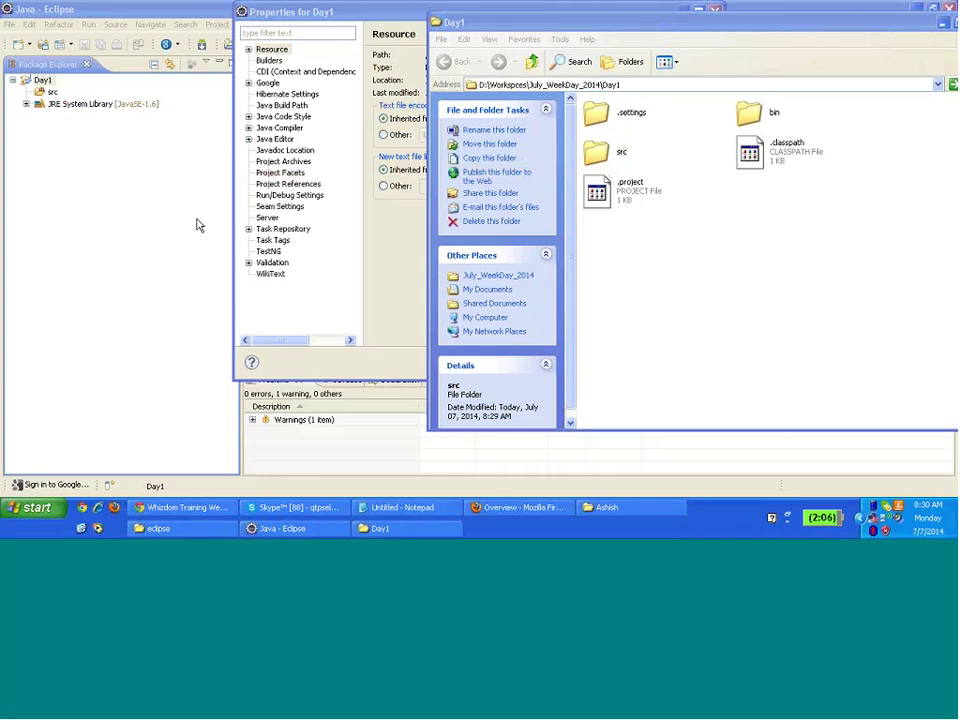
key(alt+Tab)
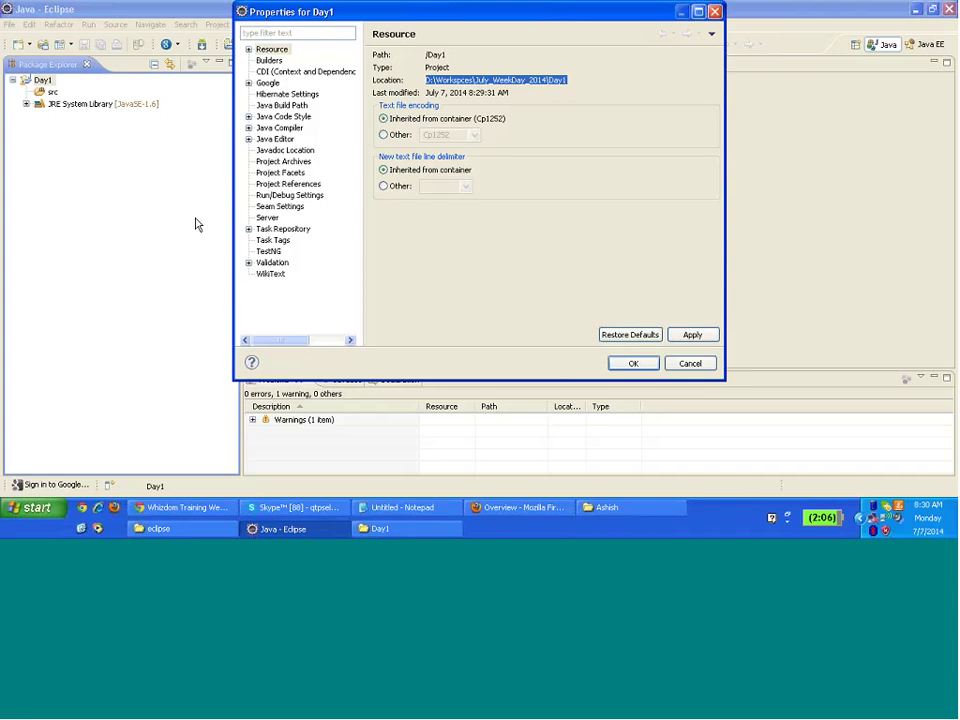
click(648, 366)
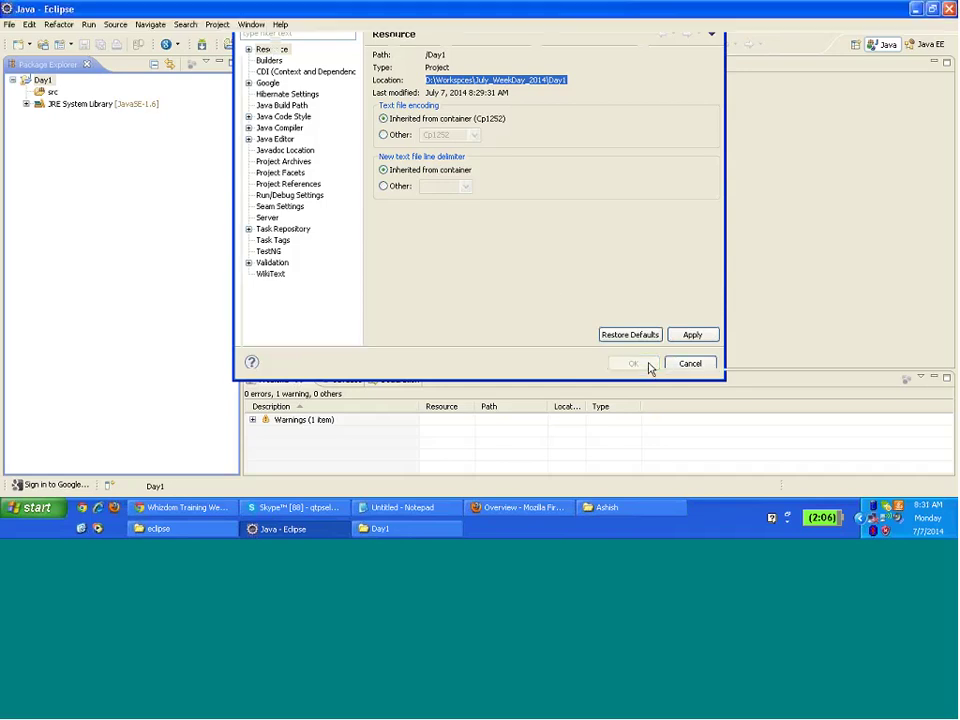
Create a public class named Sample in the src folder's default package, including a public static void main stub
click(50, 93)
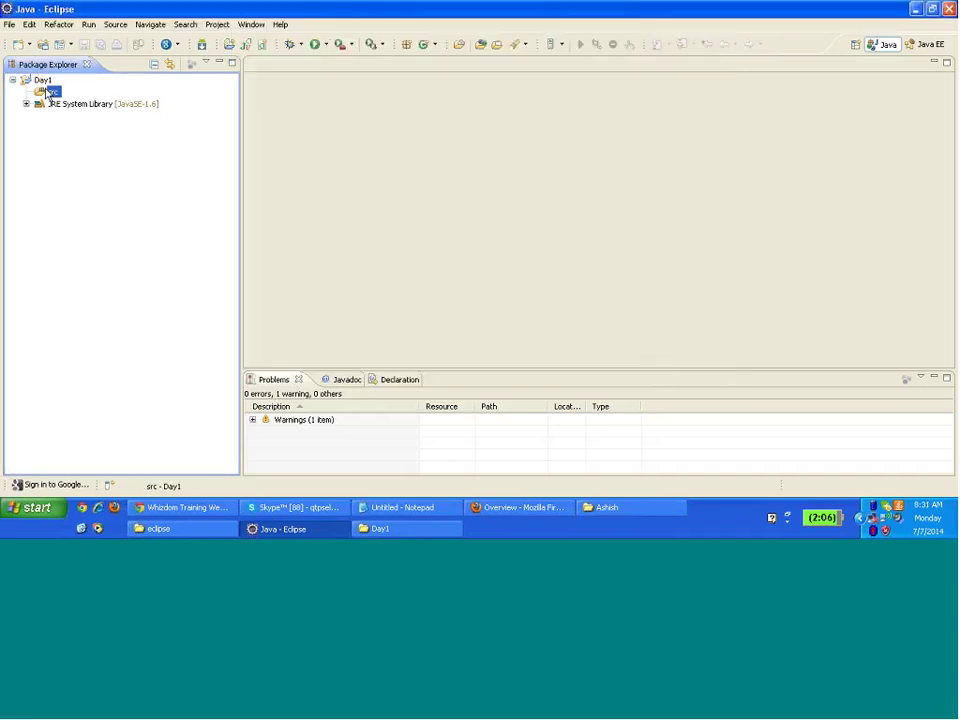
right_click(55, 96)
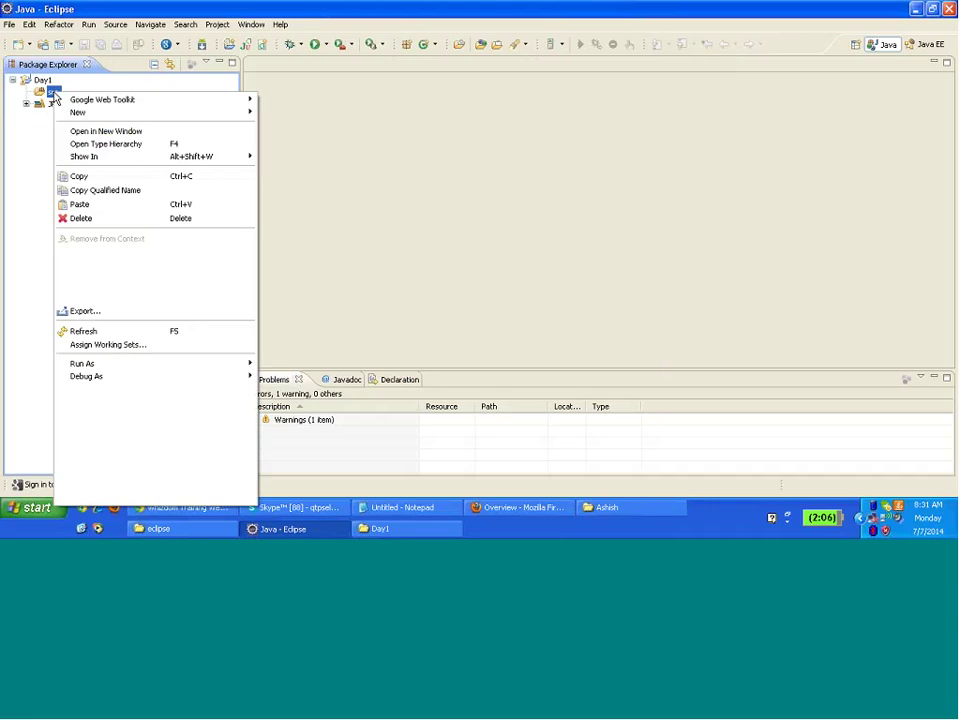
mouse_move(240, 112)
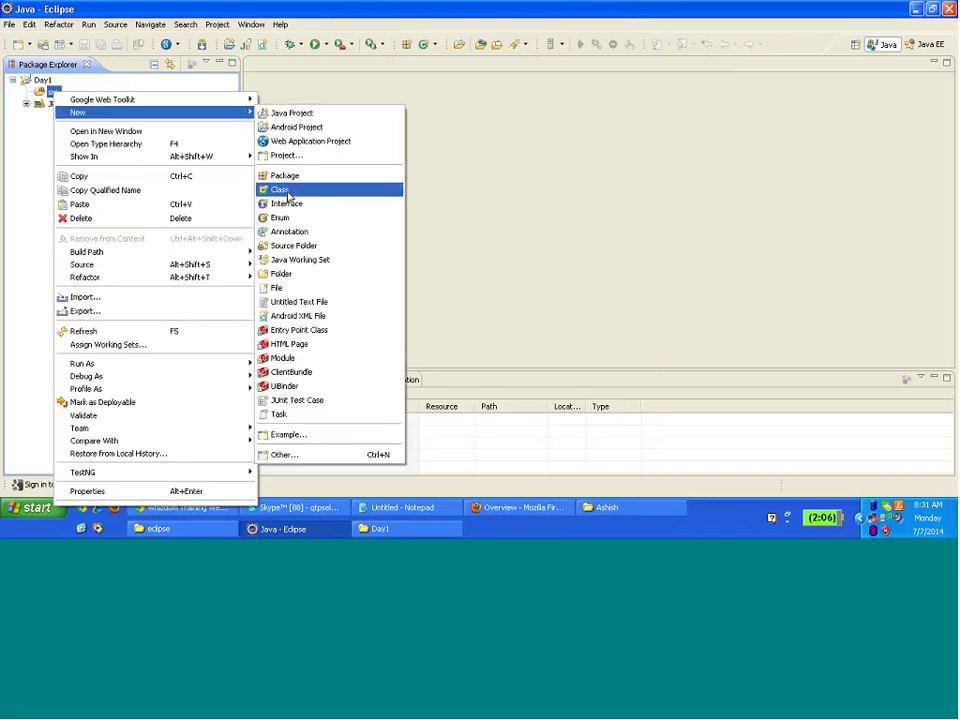
click(289, 196)
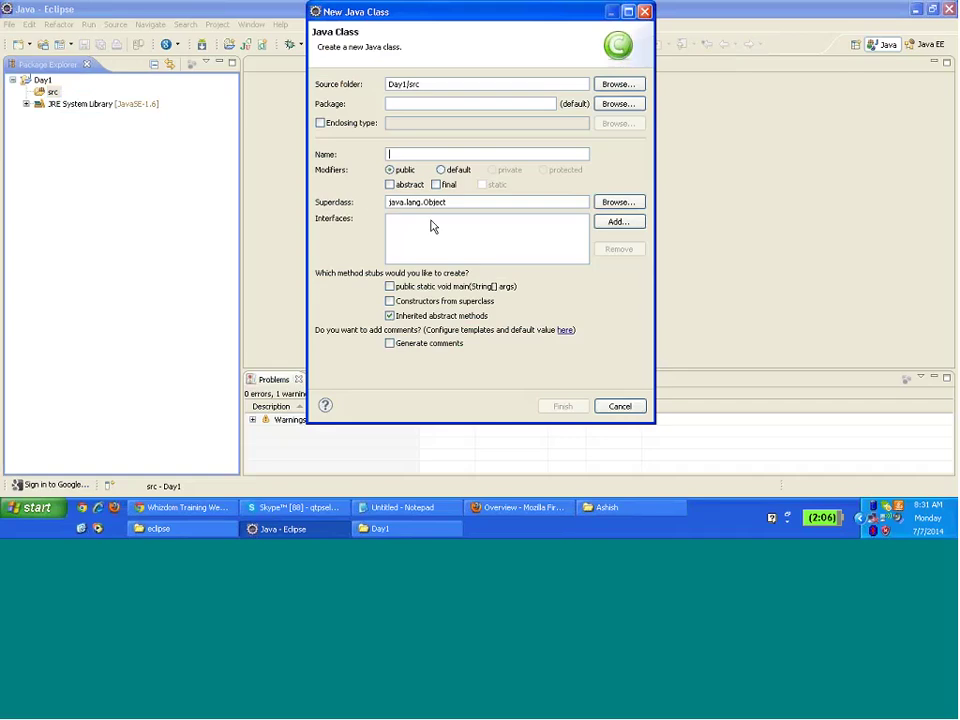
text(Sample)
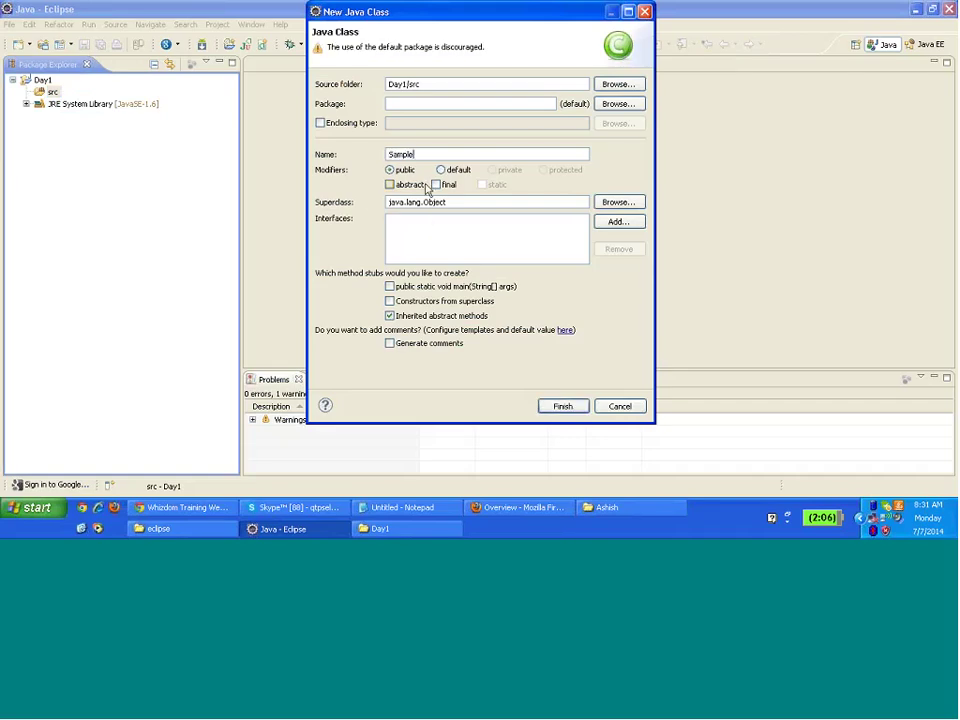
click(427, 289)
click(562, 407)
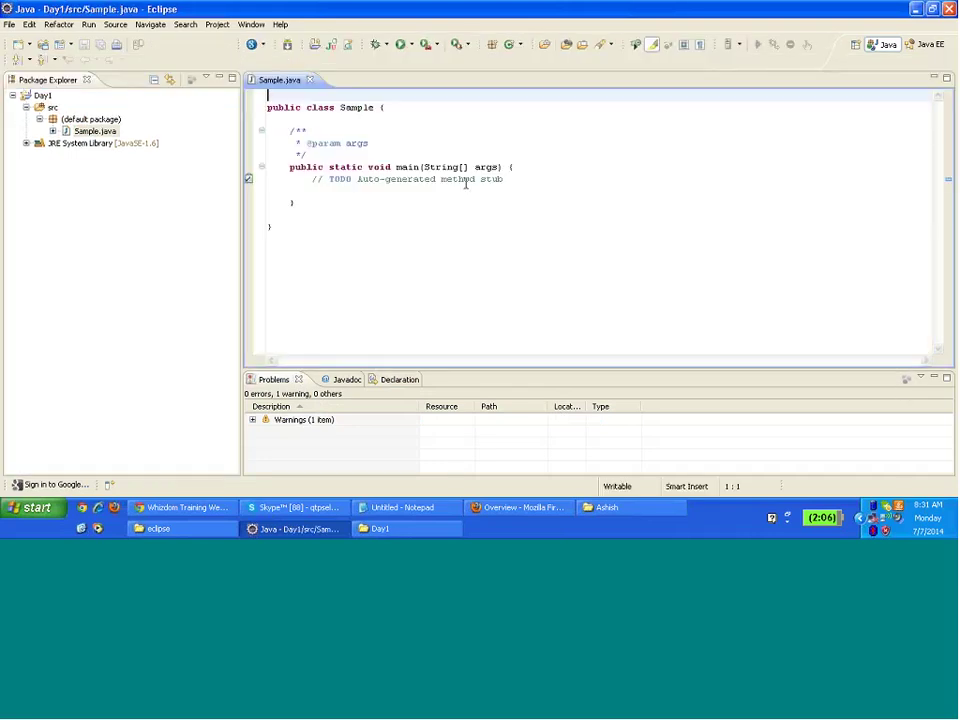
Set the basic Text Font to Courier New 16 in the Colors and Fonts preferences and accept the change
click(251, 24)
click(271, 218)
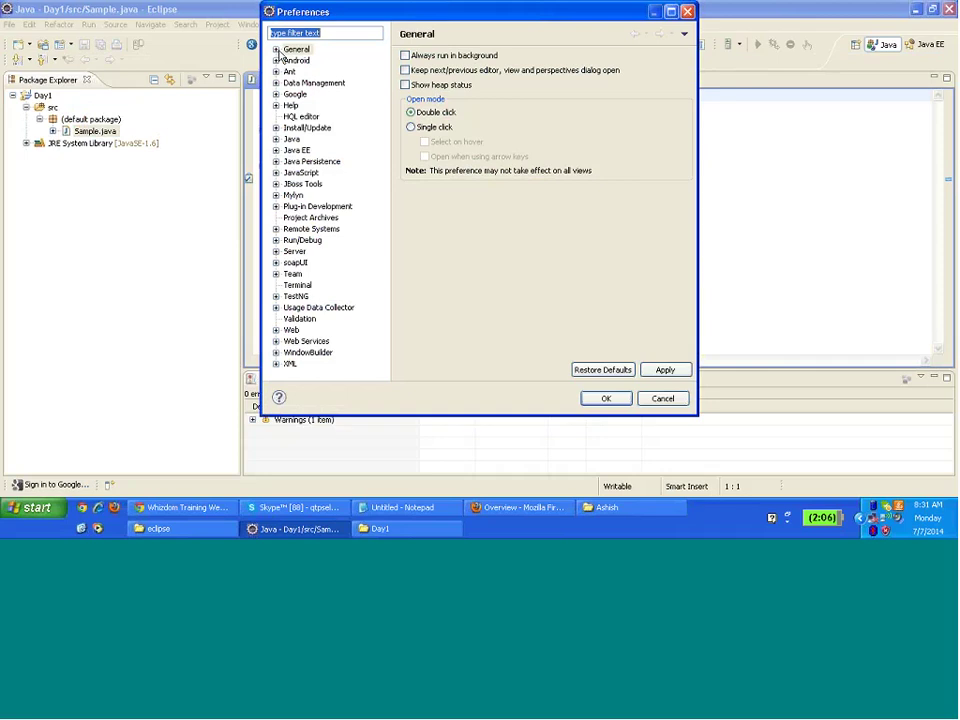
click(289, 60)
click(338, 71)
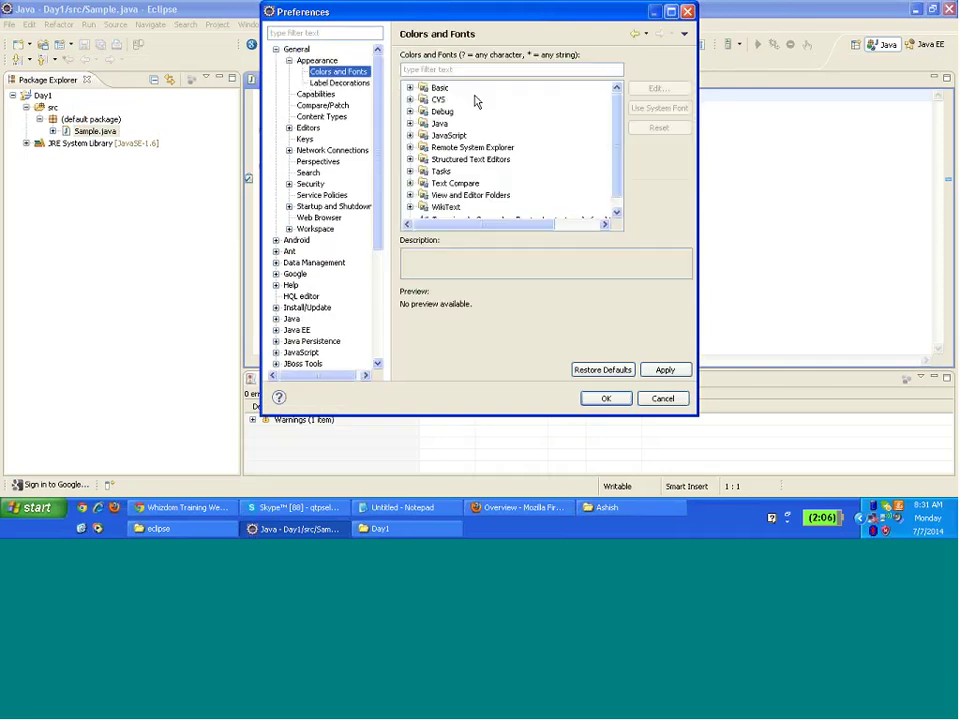
click(410, 88)
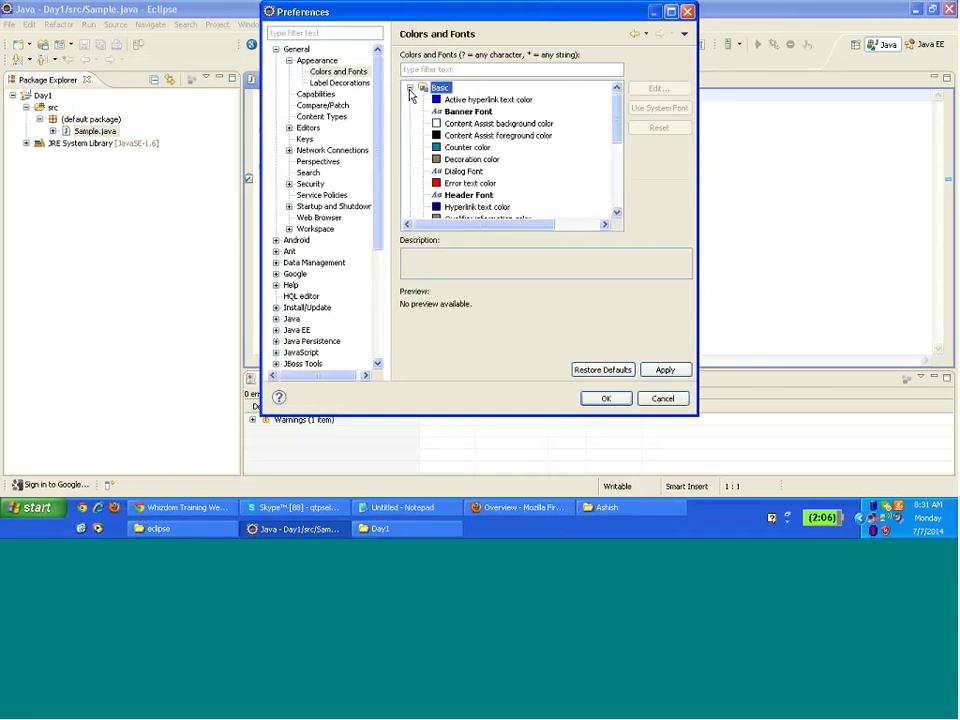
drag(617, 113, 615, 146)
click(480, 136)
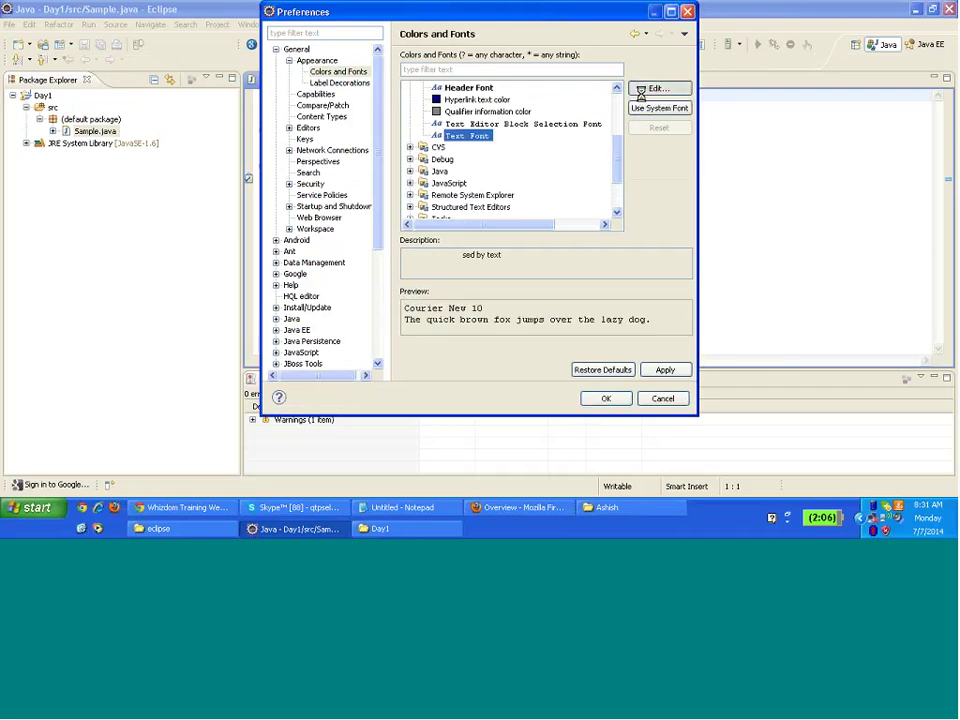
click(645, 89)
click(486, 179)
click(545, 129)
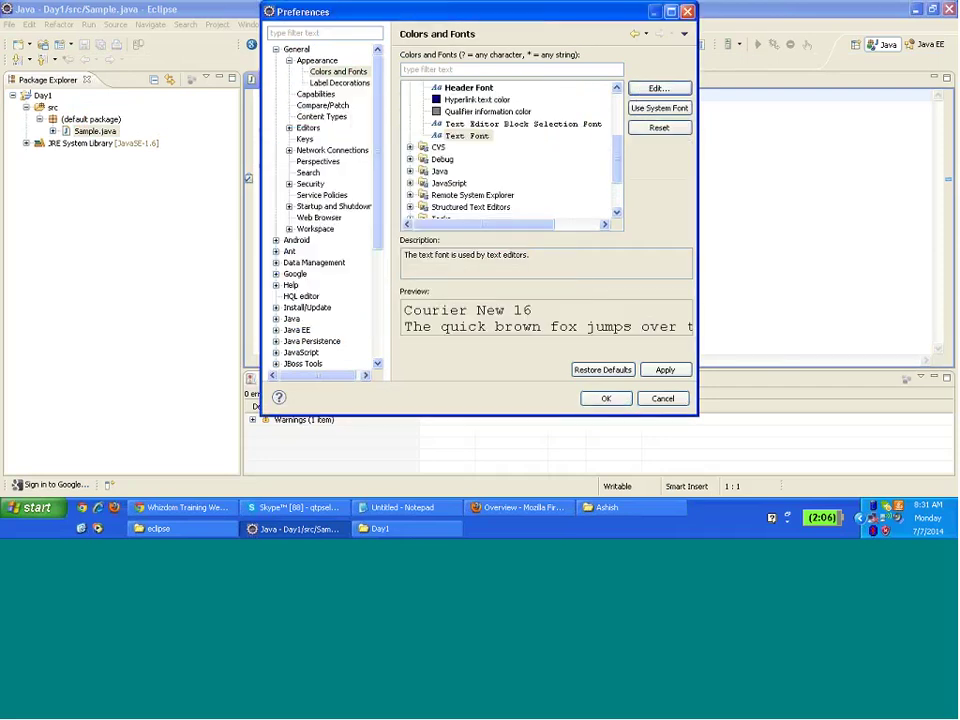
click(606, 398)
drag(340, 216, 691, 221)
key(Delete)
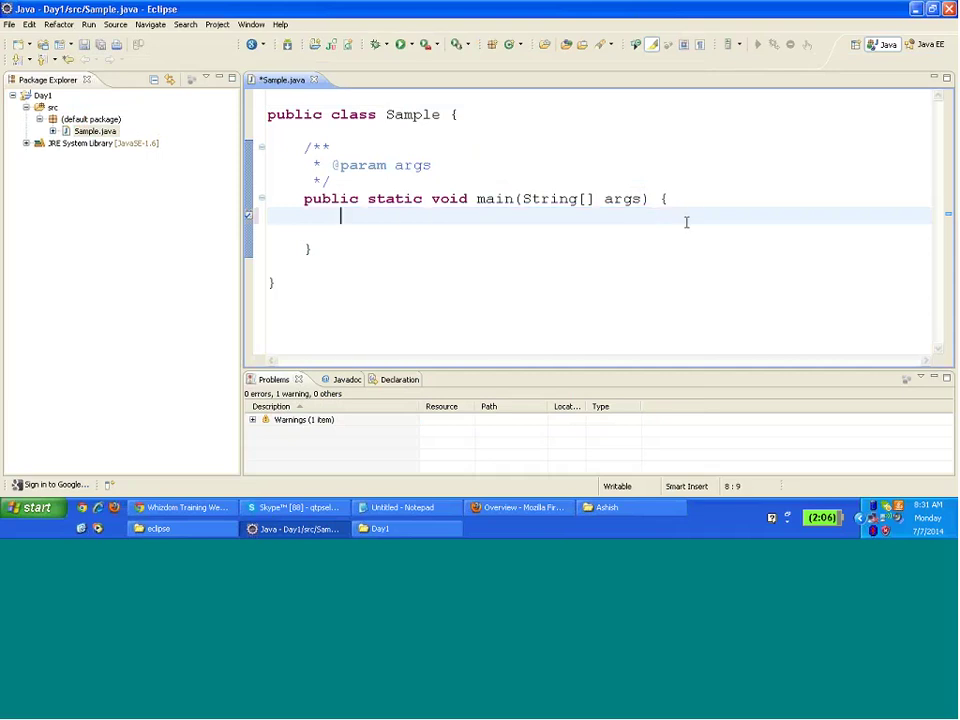
drag(325, 181, 305, 148)
key(Delete)
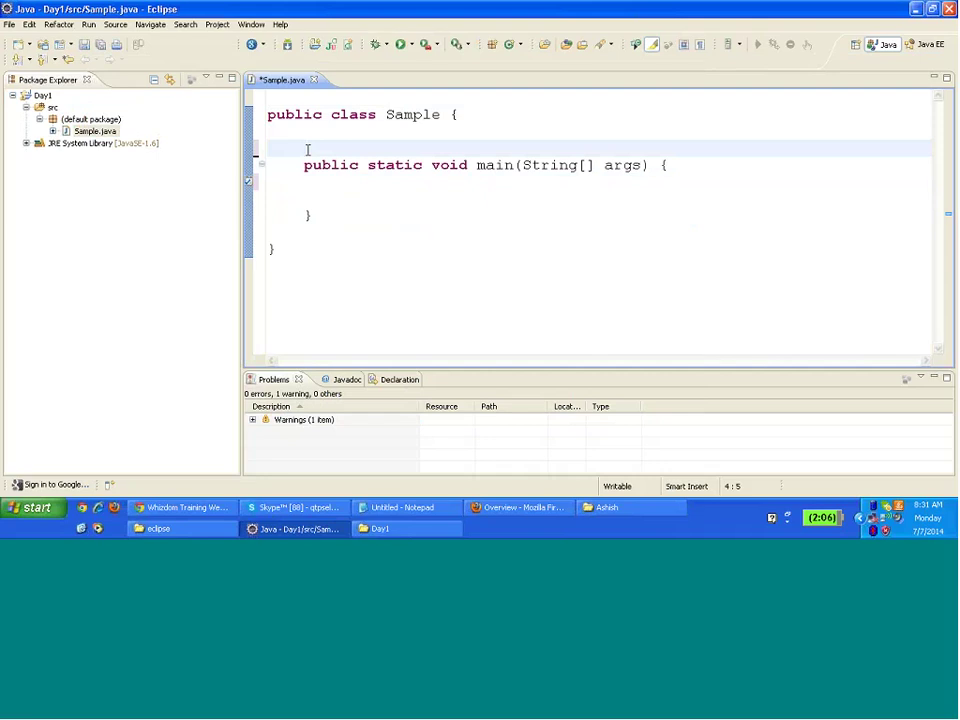
Examine the Sample class declaration and its braces, and compare the class name with the Sample.java file name
double_click(414, 114)
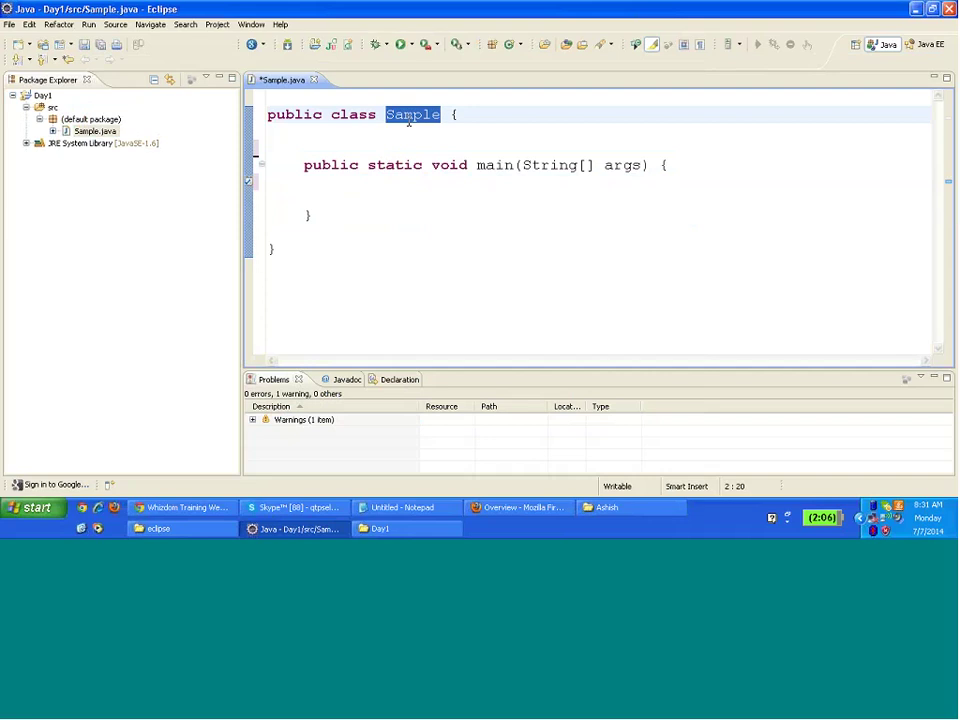
double_click(300, 114)
double_click(413, 114)
drag(457, 114, 269, 249)
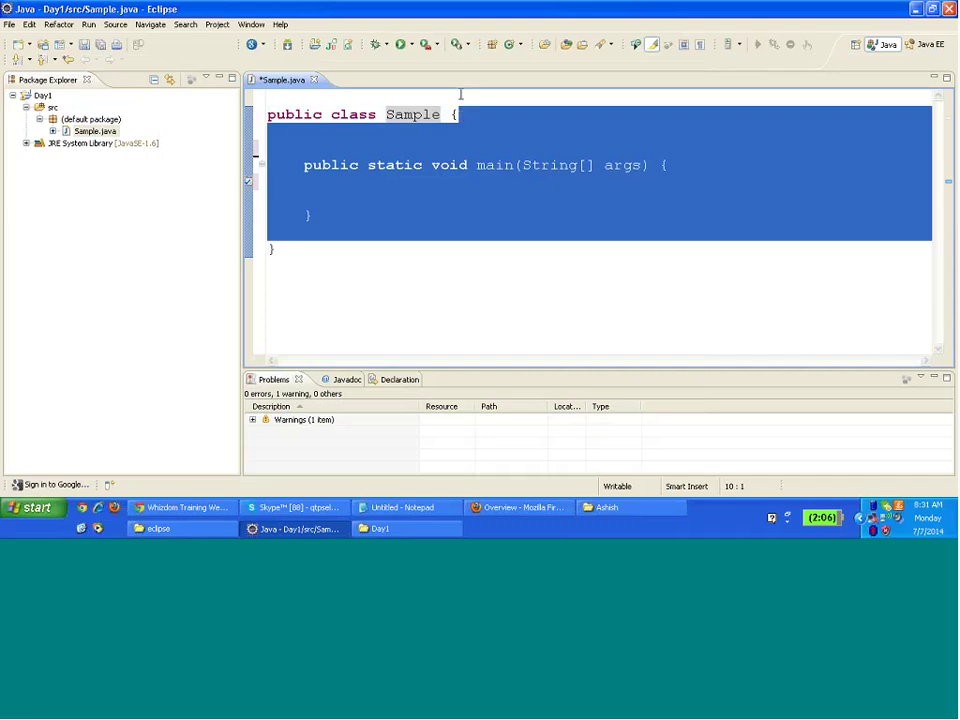
click(414, 118)
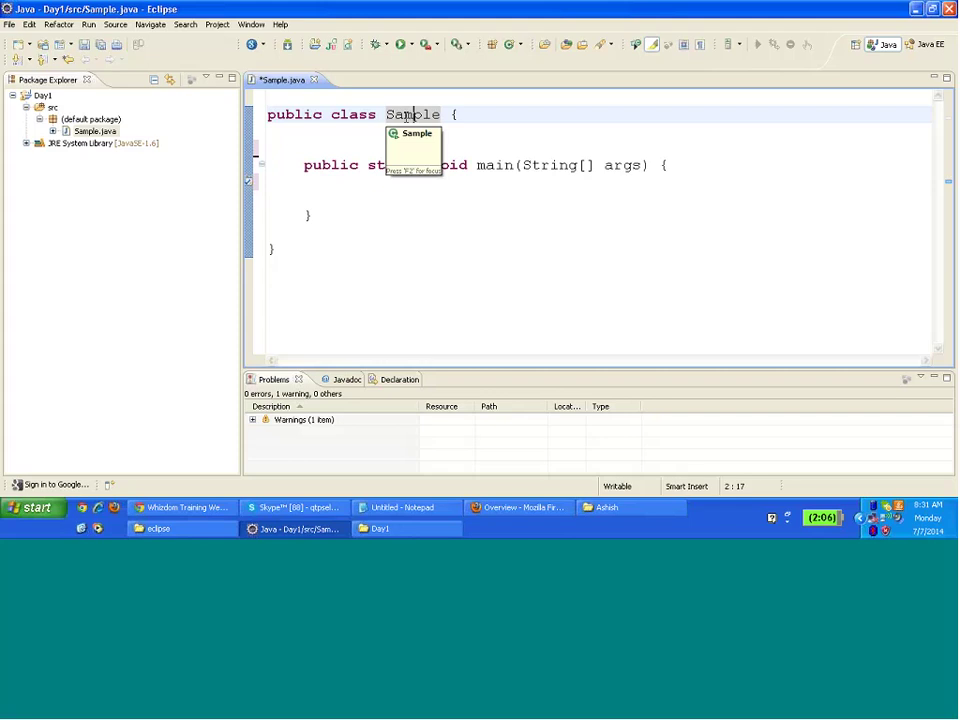
double_click(414, 116)
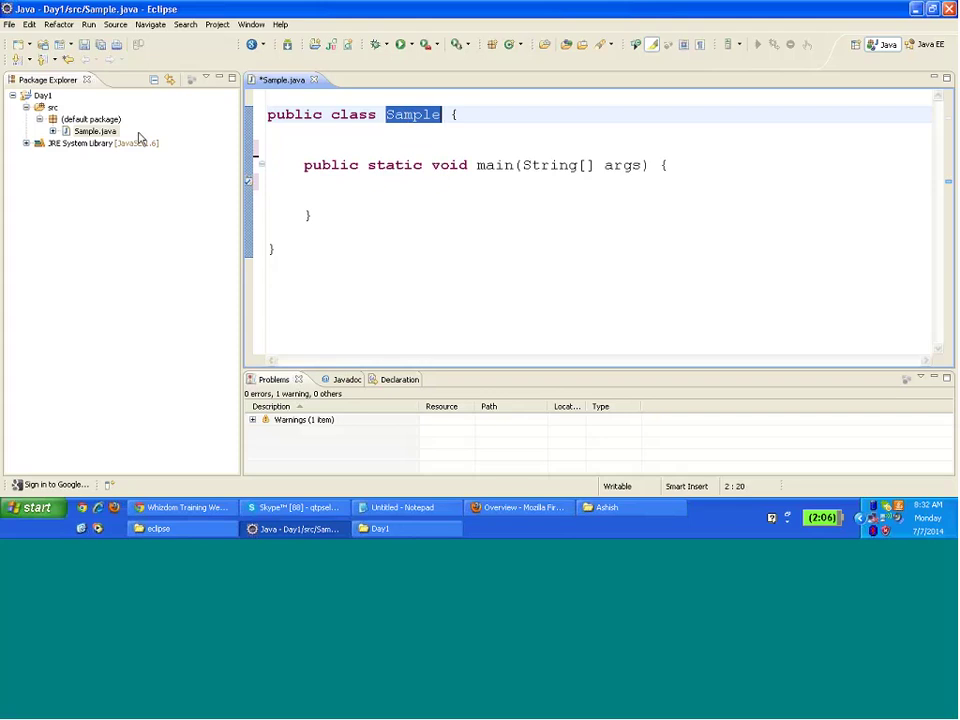
click(98, 136)
click(100, 134)
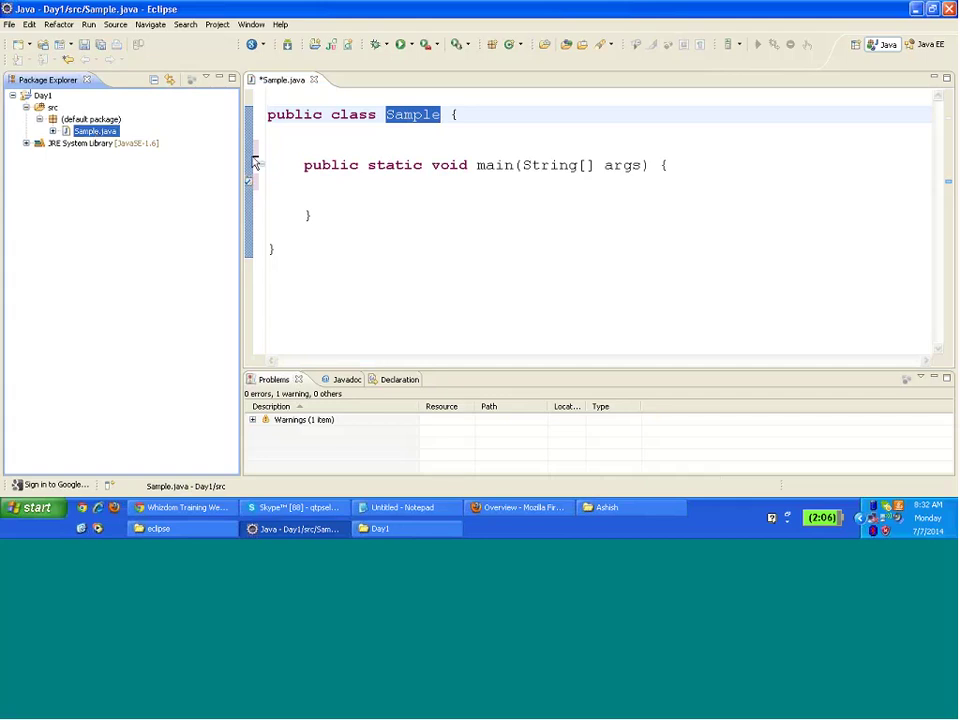
Add the comment "// int, String, Functions" inside the main method and save Sample.java
key(ctrl+s)
click(334, 180)
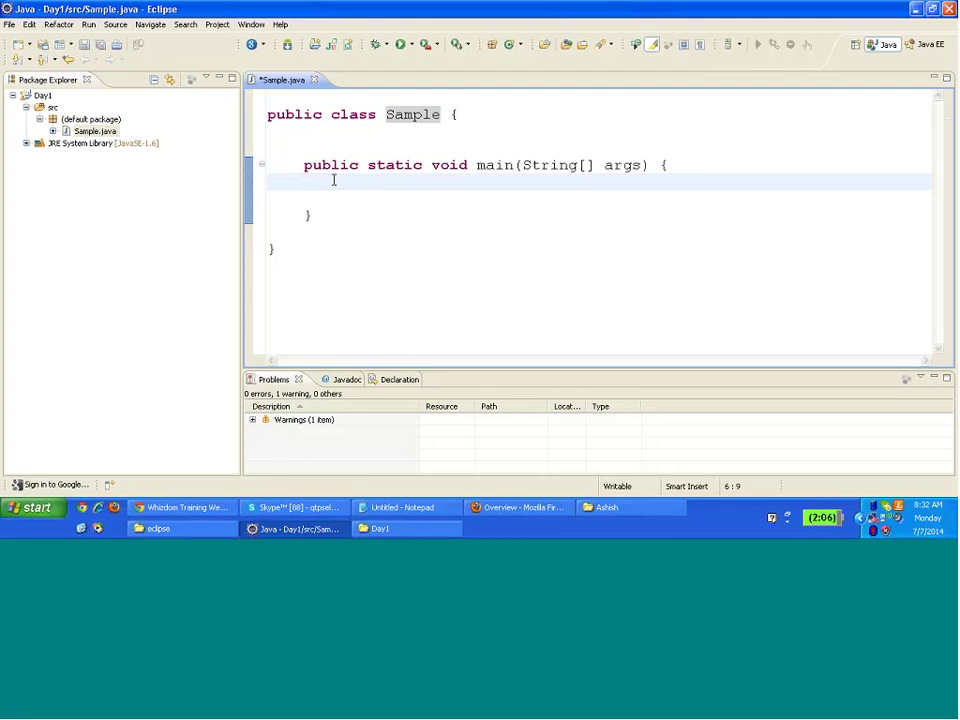
text(// int, String)
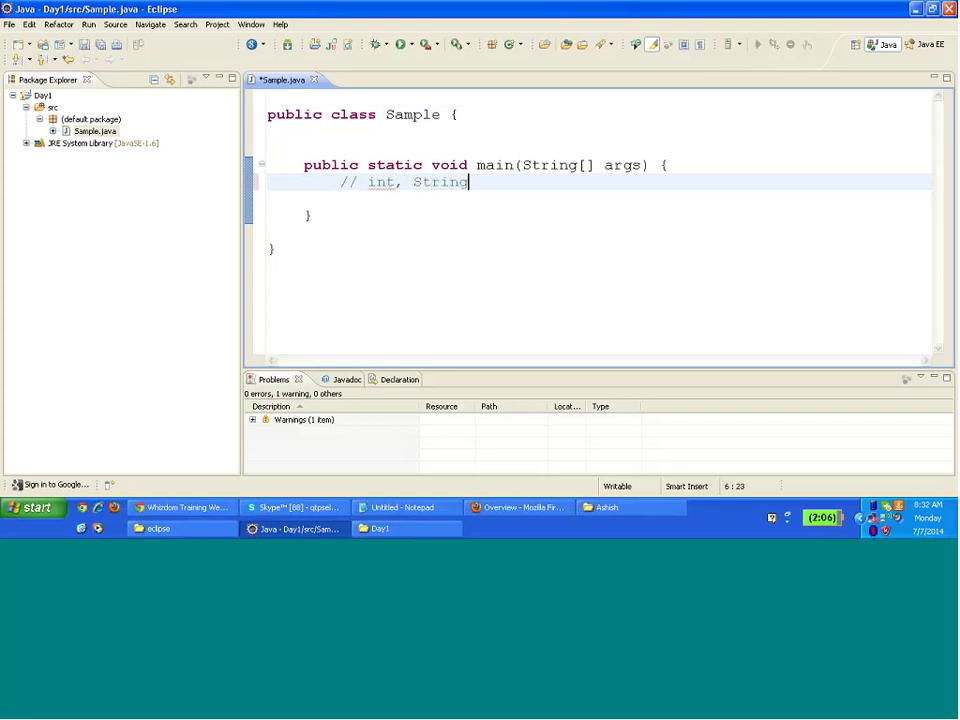
text(, Functions)
key(ctrl+s)
Review the comment line in main and switch to the Javadoc Overview page in Firefox
drag(339, 182, 573, 177)
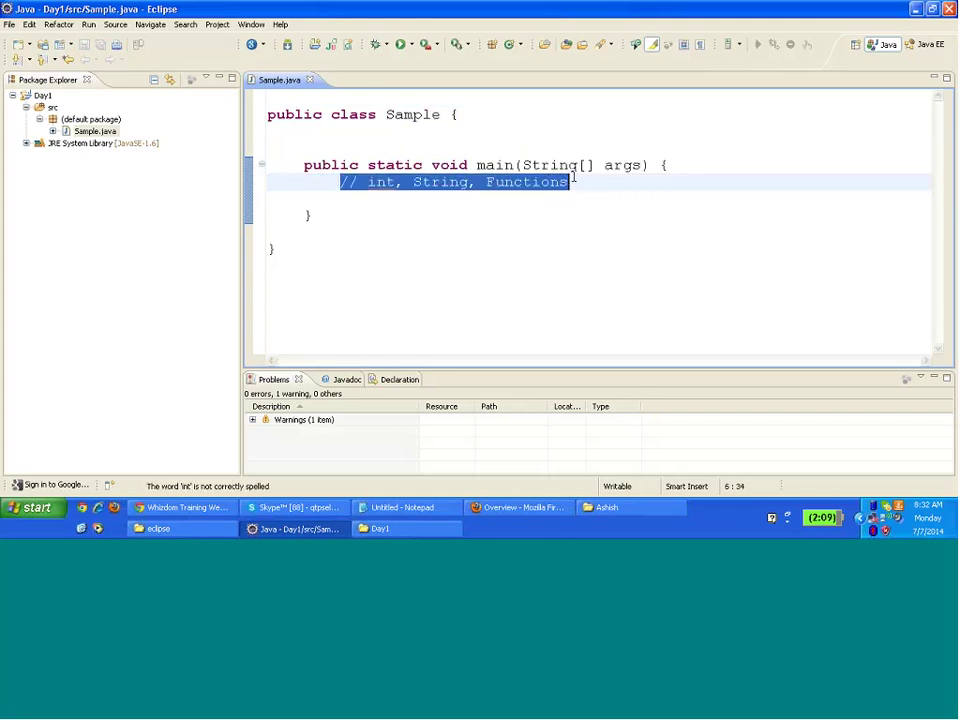
click(420, 183)
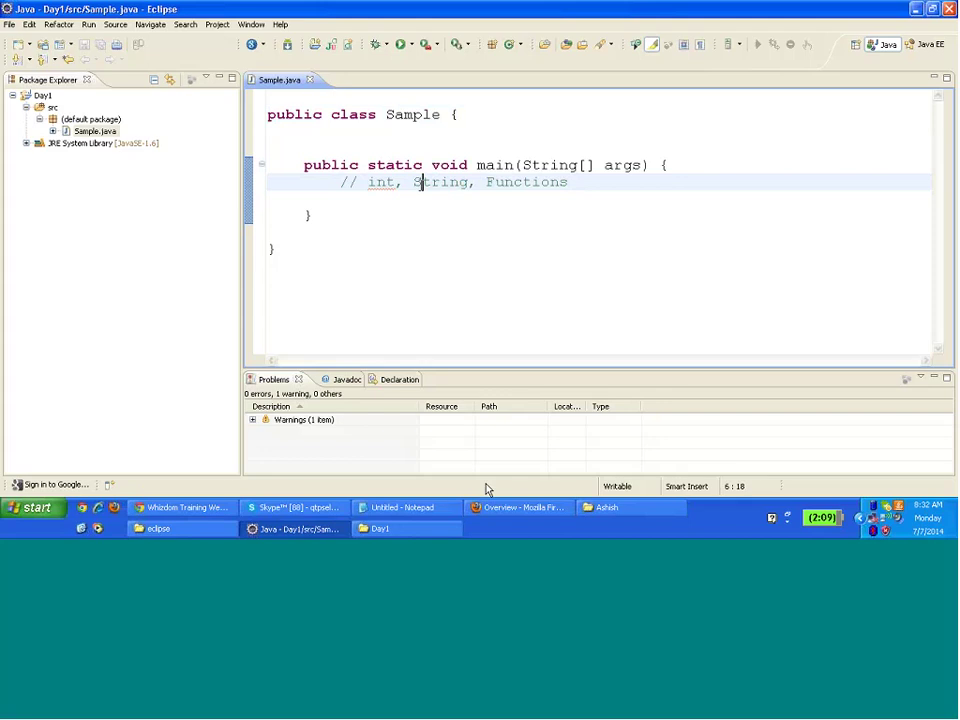
click(494, 517)
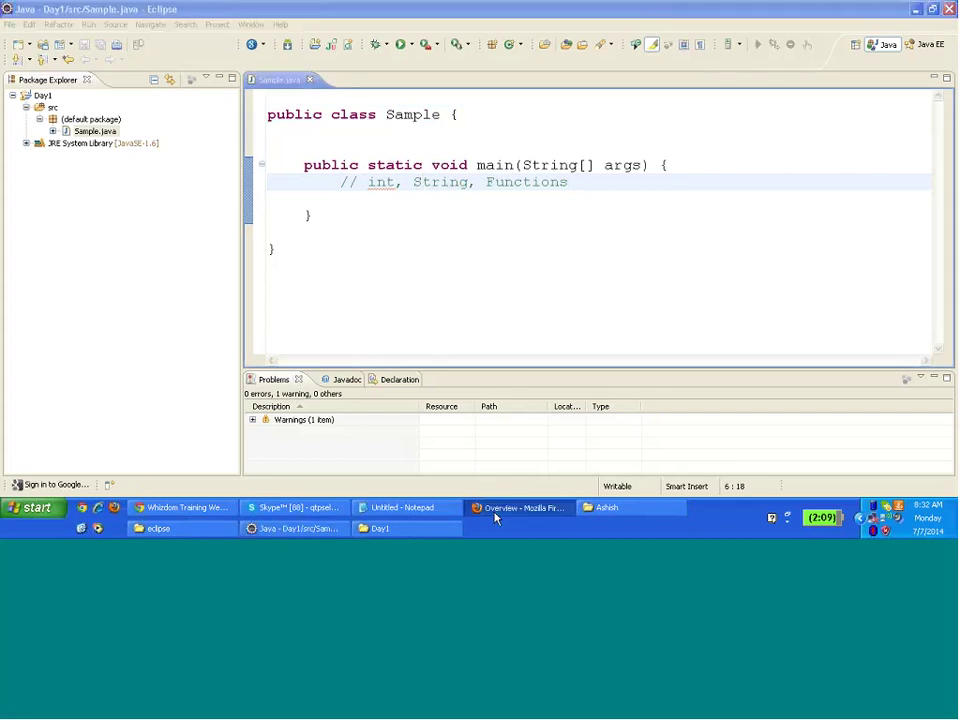